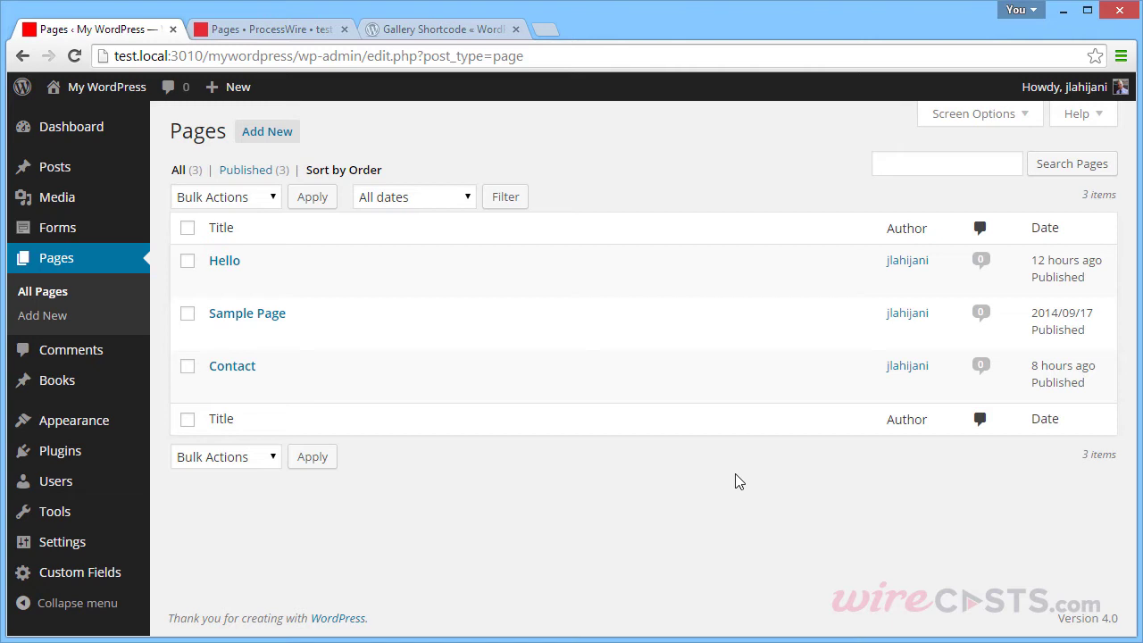
Step: Open the Hello page for editing and start adding media on a new line below the heading
{"action": "left_click", "coordinate": [224, 261]}
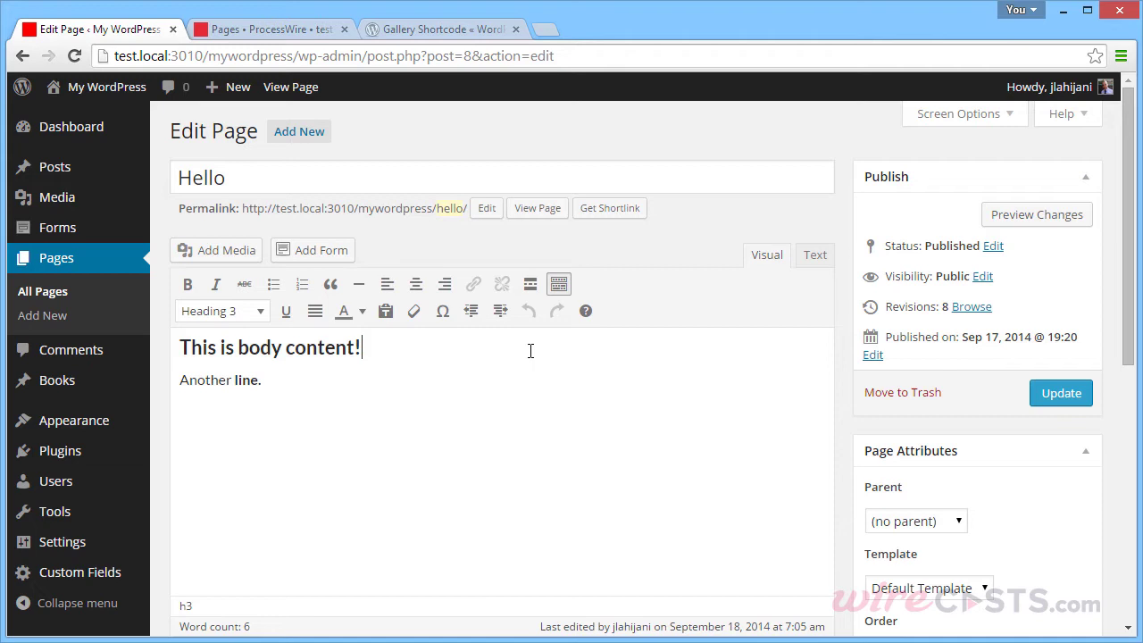
{"action": "key", "text": "Return"}
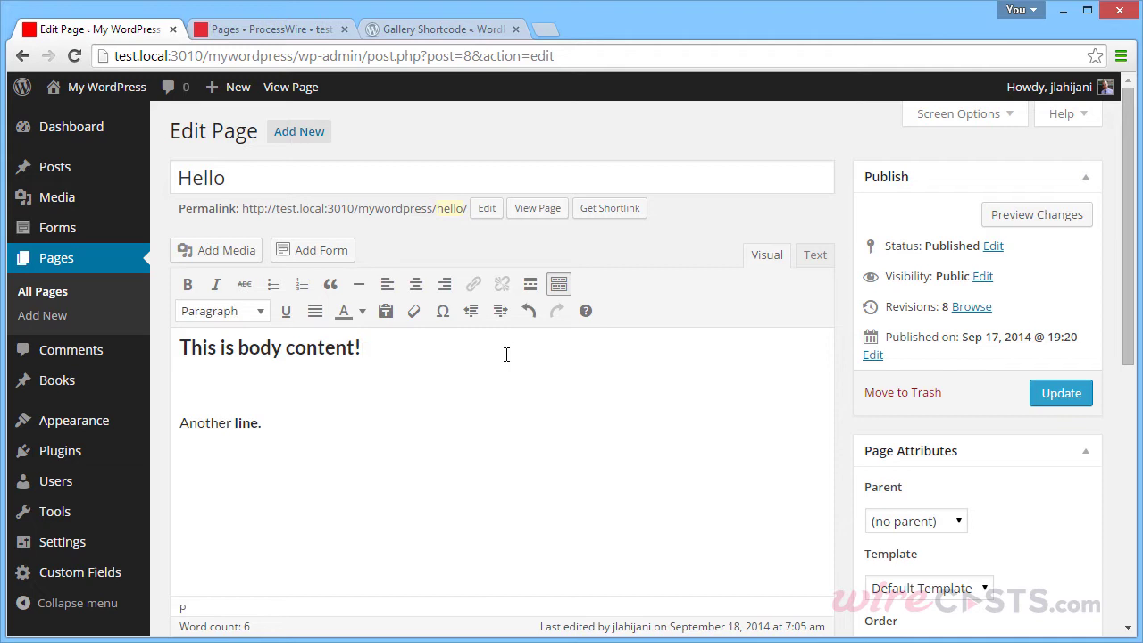
{"action": "left_click", "coordinate": [248, 258]}
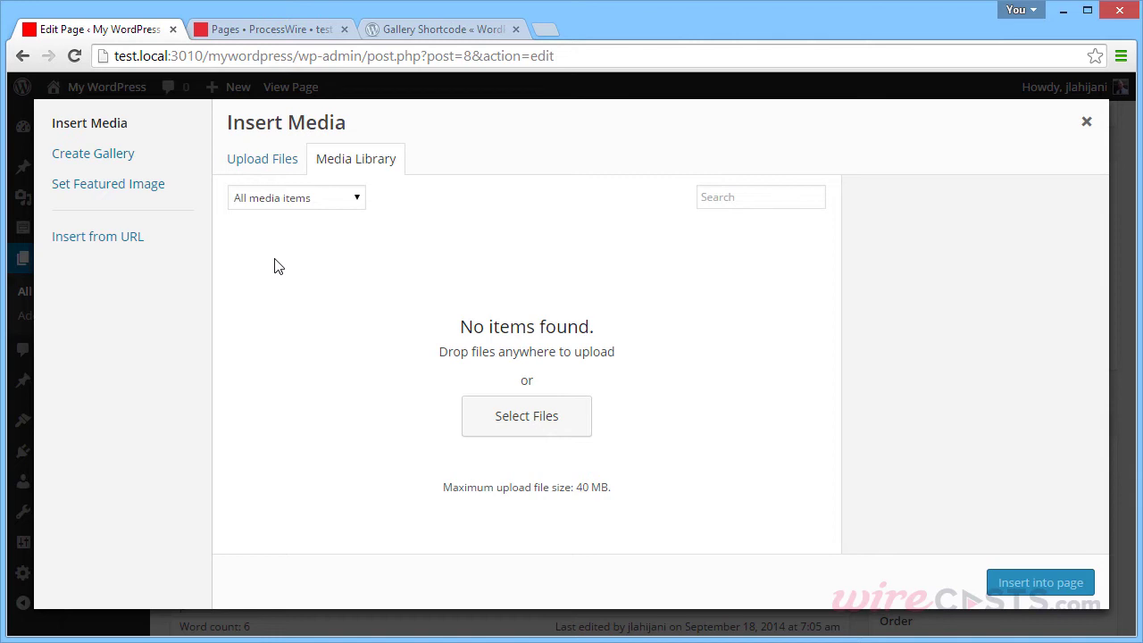
Step: Upload the images test-sf-1600x1200-01.jpg, -02.jpg, -03.jpg and -04.jpg from the san francisco folder to the media library
{"action": "left_click", "coordinate": [562, 438]}
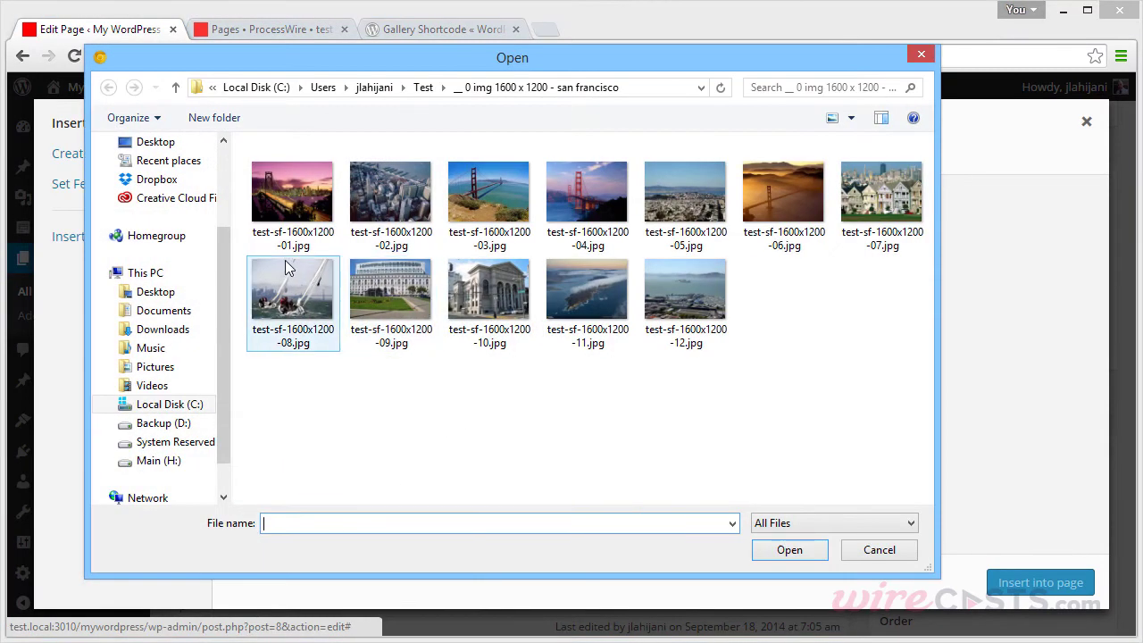
{"action": "left_click", "coordinate": [295, 207]}
{"action": "left_click", "coordinate": [424, 214], "text": "ctrl"}
{"action": "left_click", "coordinate": [524, 214], "text": "ctrl"}
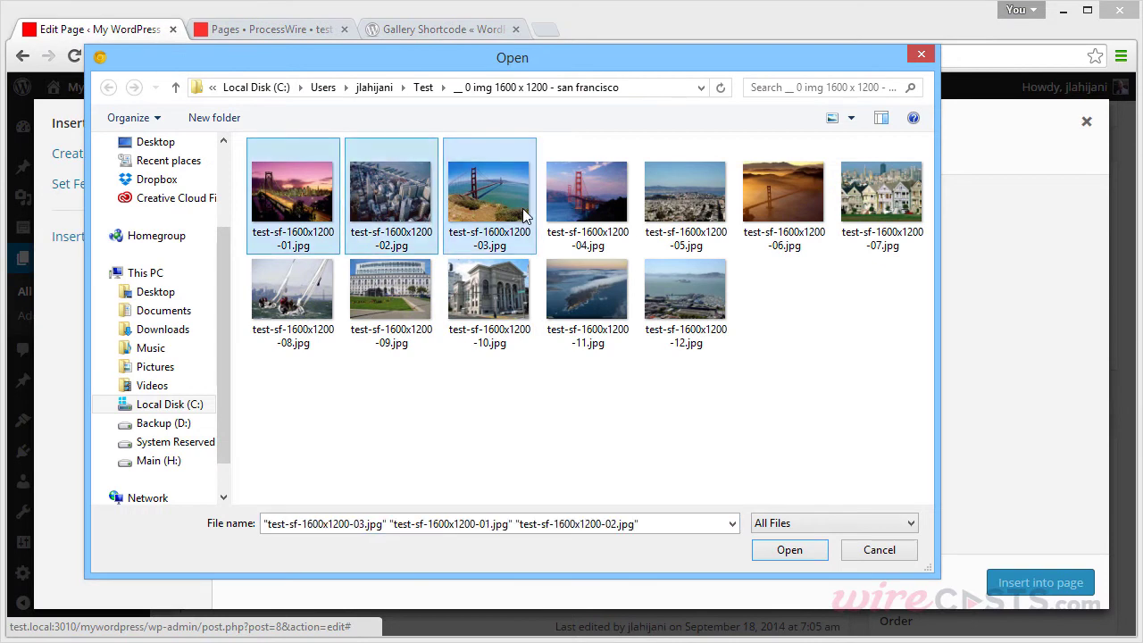
{"action": "left_click", "coordinate": [585, 206], "text": "ctrl"}
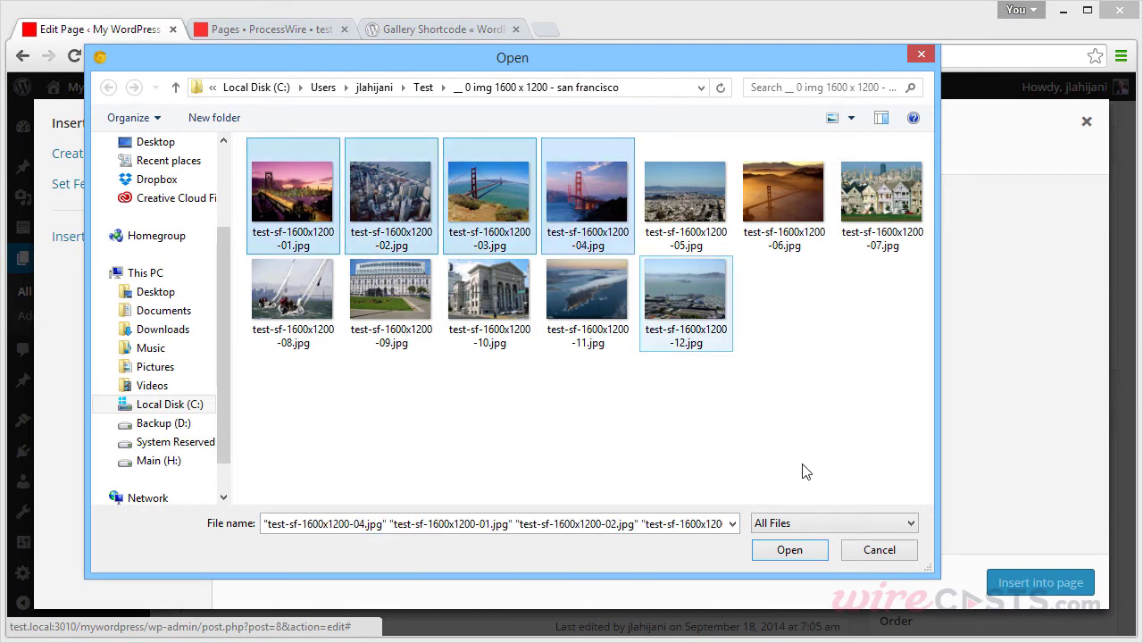
{"action": "left_click", "coordinate": [789, 550]}
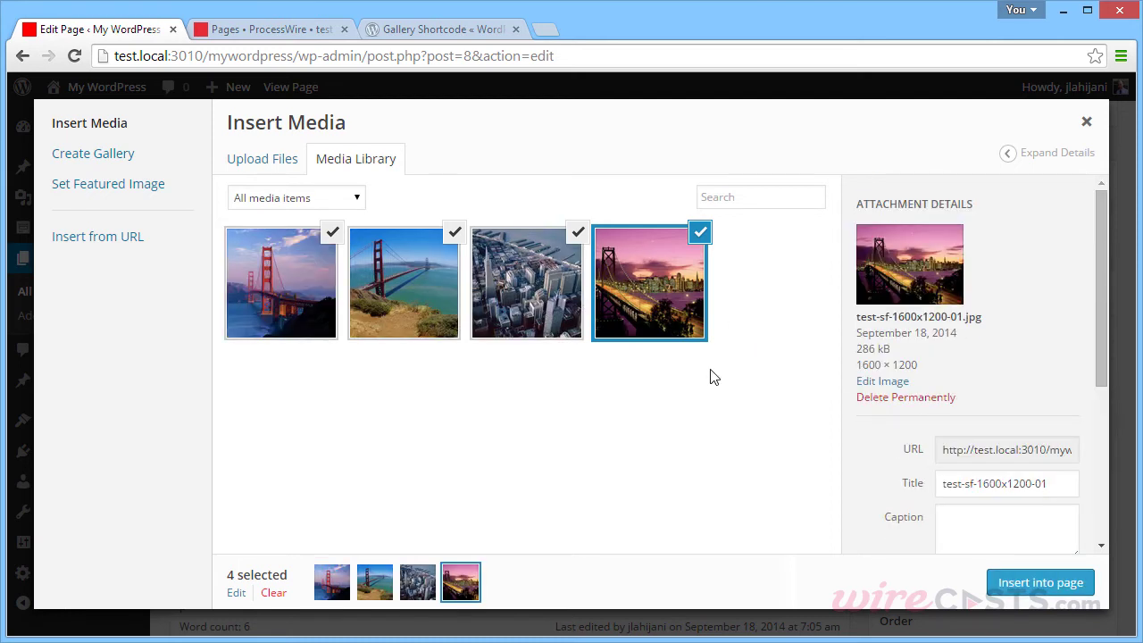
Step: Insert only the test-sf-1600x1200-04 image into the page at the Medium – 300 × 225 size
{"action": "left_click", "coordinate": [304, 270]}
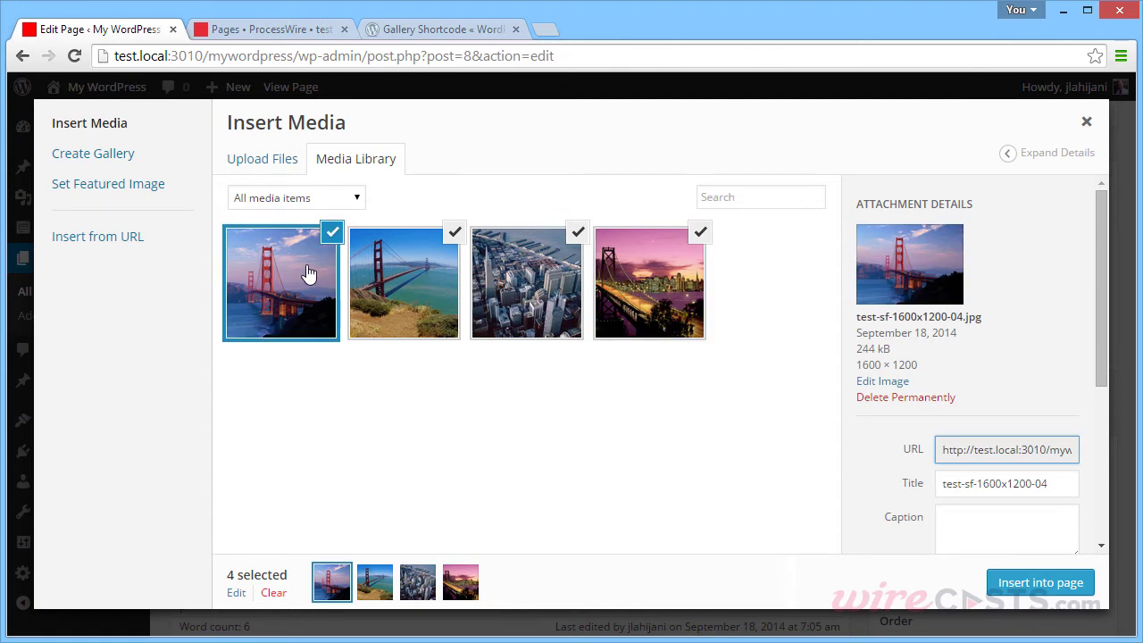
{"action": "left_click", "coordinate": [457, 234]}
{"action": "left_click", "coordinate": [577, 232]}
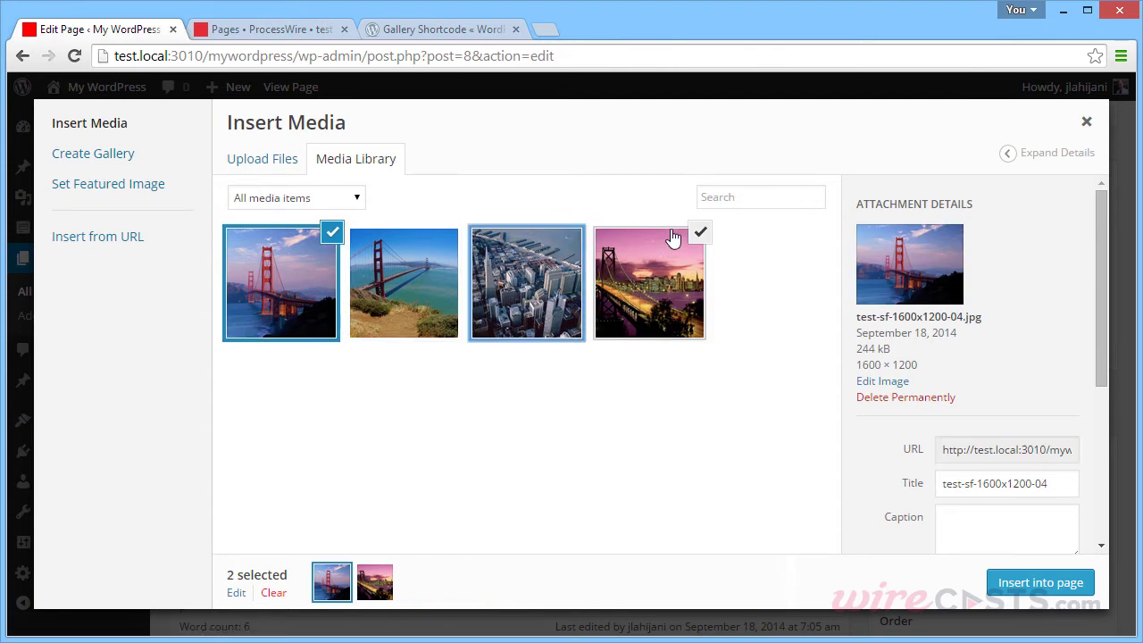
{"action": "left_click", "coordinate": [699, 233]}
{"action": "scroll", "coordinate": [1063, 413], "scroll_direction": "down", "scroll_amount": 2}
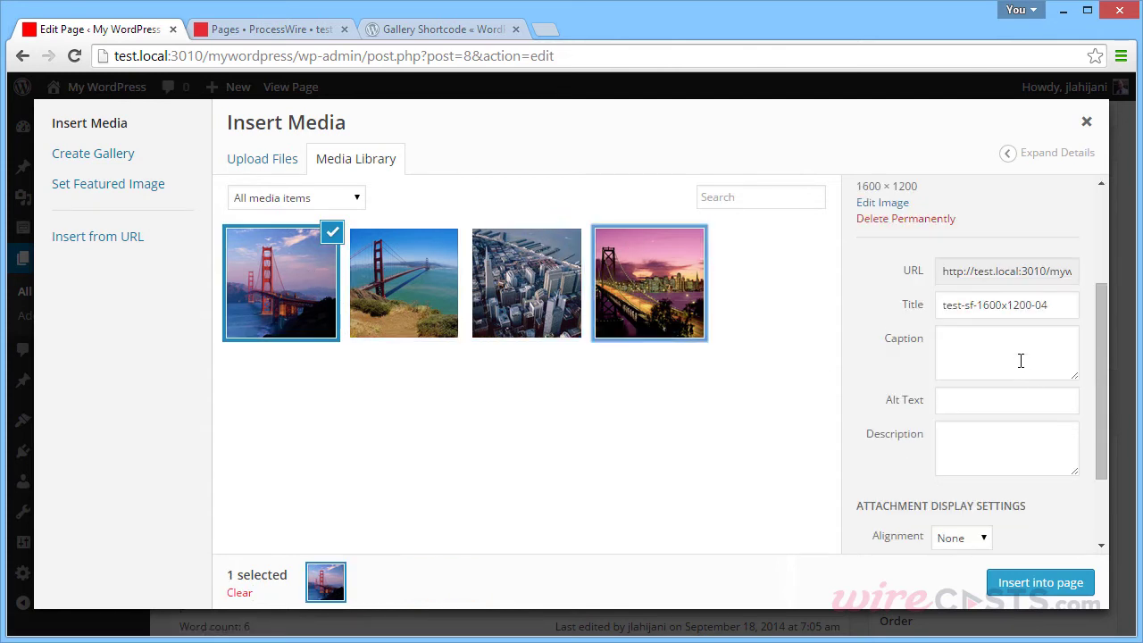
{"action": "scroll", "coordinate": [1077, 510], "scroll_direction": "down", "scroll_amount": 2}
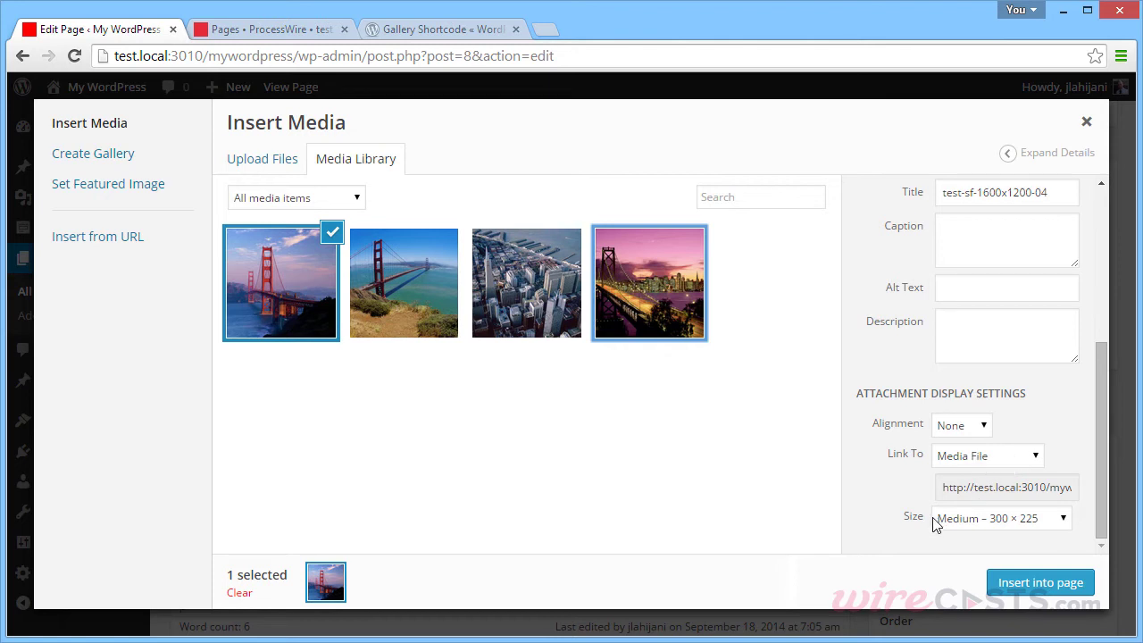
{"action": "left_click", "coordinate": [1000, 527]}
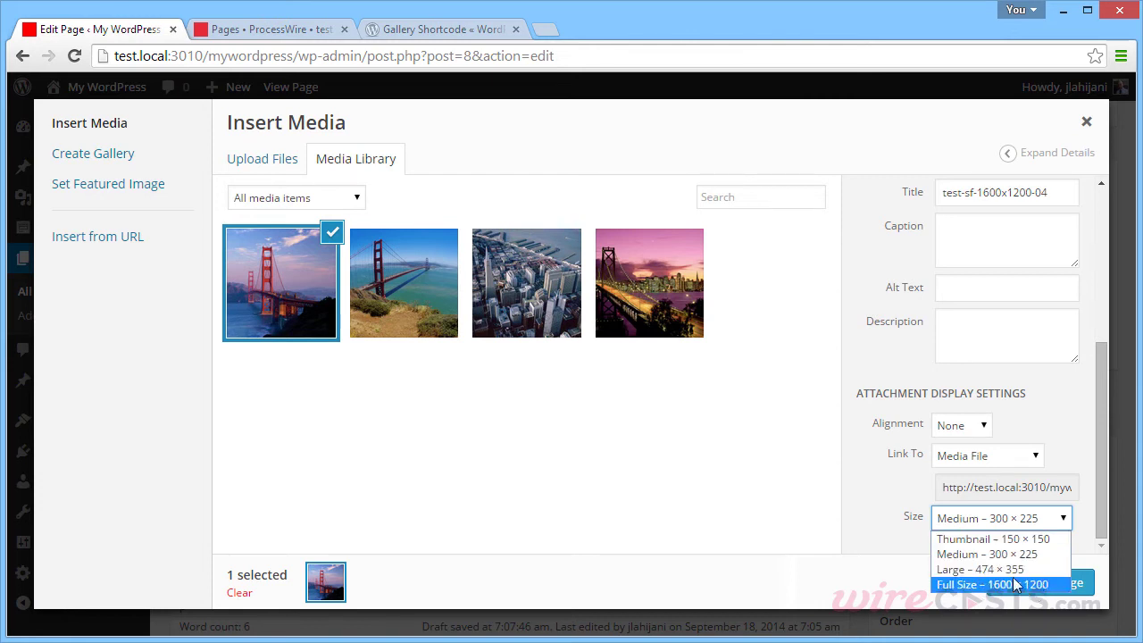
{"action": "left_click", "coordinate": [911, 543]}
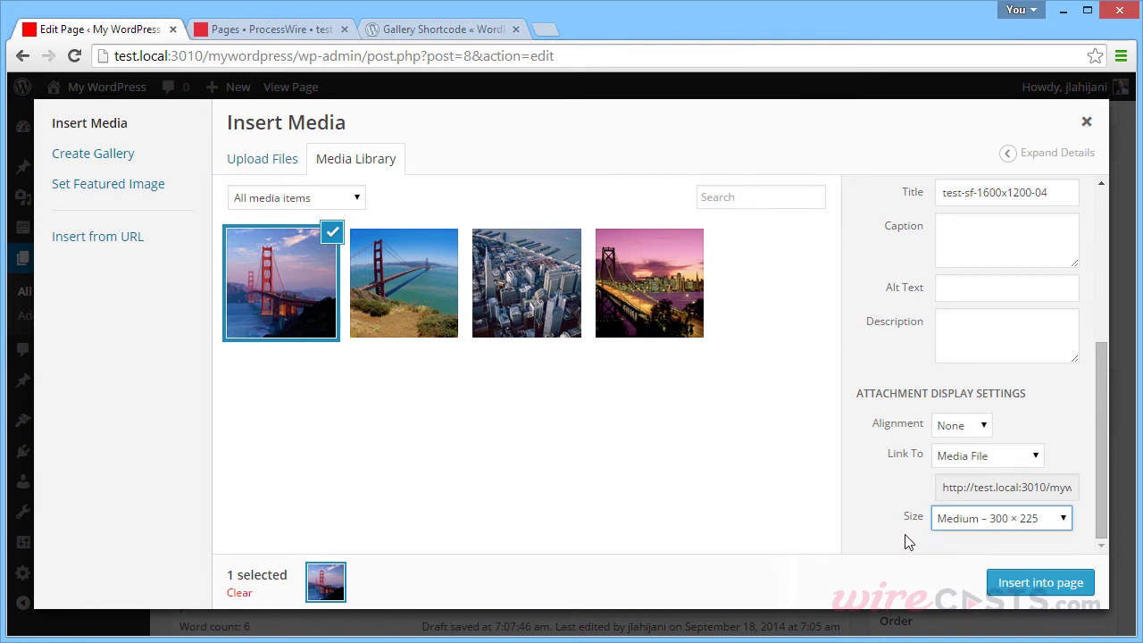
{"action": "left_click", "coordinate": [1041, 583]}
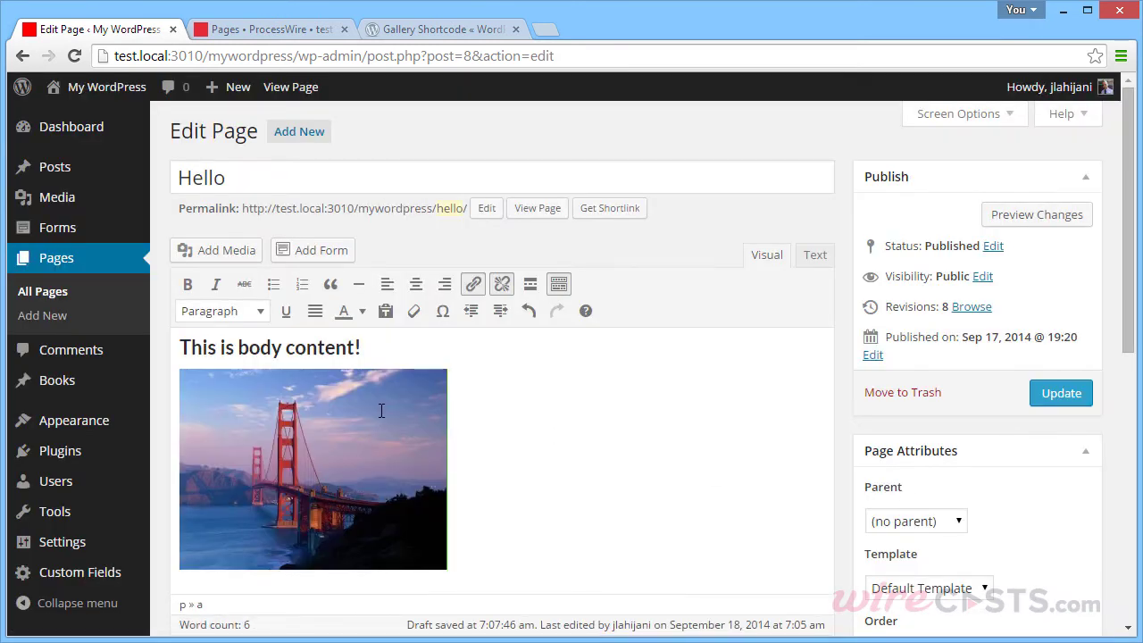
Step: Update the Hello page and view the published version in a separate browser tab
{"action": "left_click", "coordinate": [380, 408]}
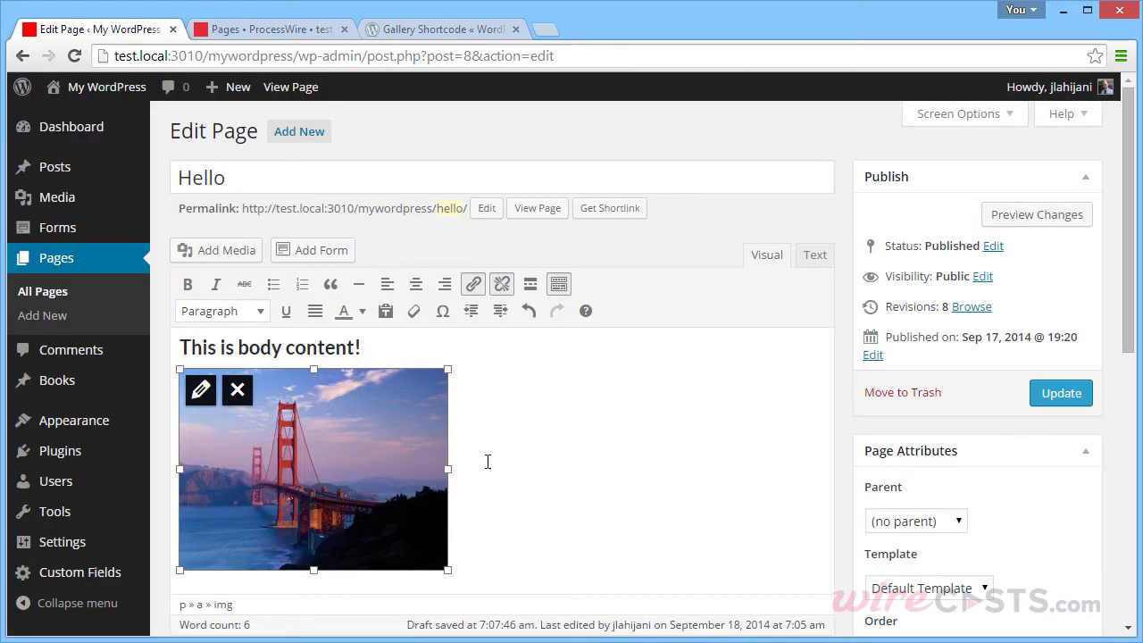
{"action": "left_click", "coordinate": [1059, 395]}
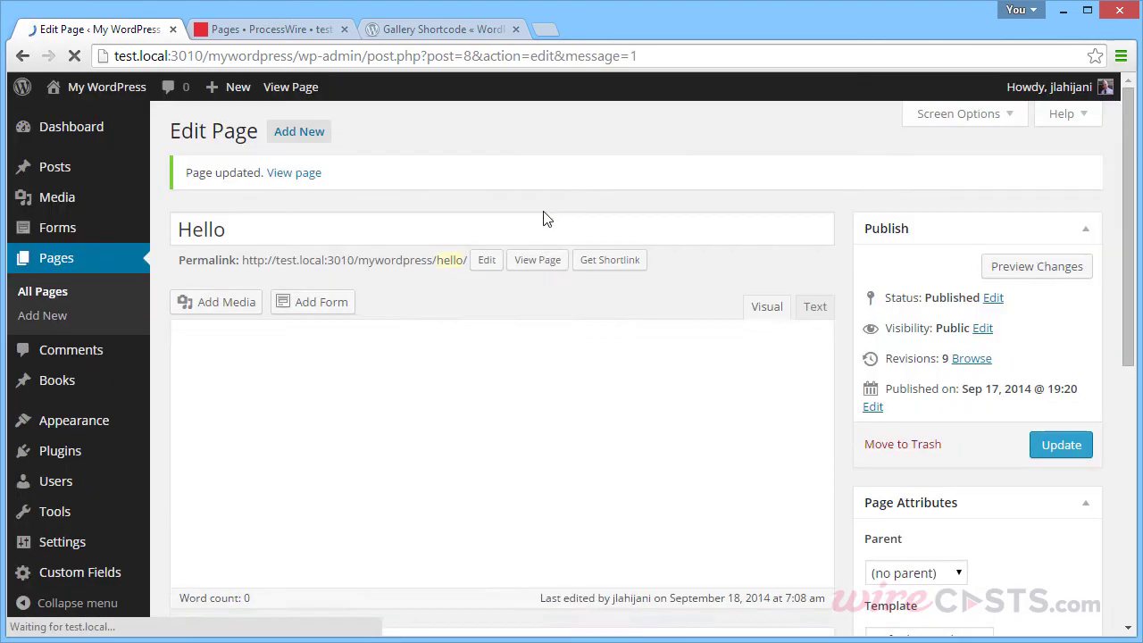
{"action": "middle_click", "coordinate": [537, 260]}
{"action": "left_click", "coordinate": [232, 30]}
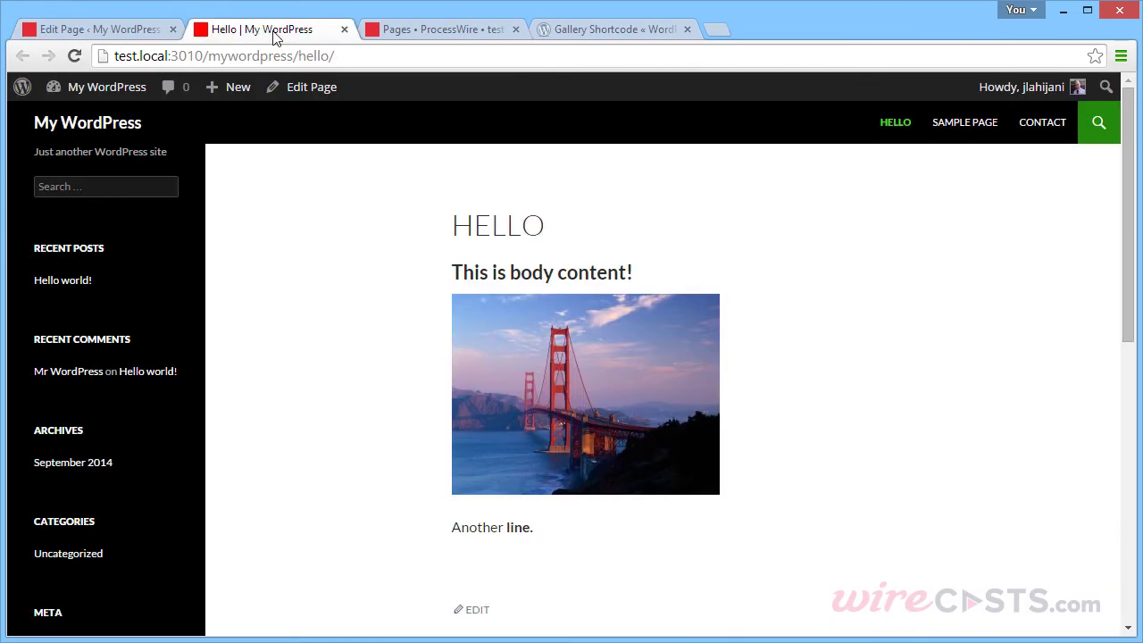
Step: Check the full-size file linked from the bridge image on the published page and return to the page
{"action": "left_click", "coordinate": [612, 378]}
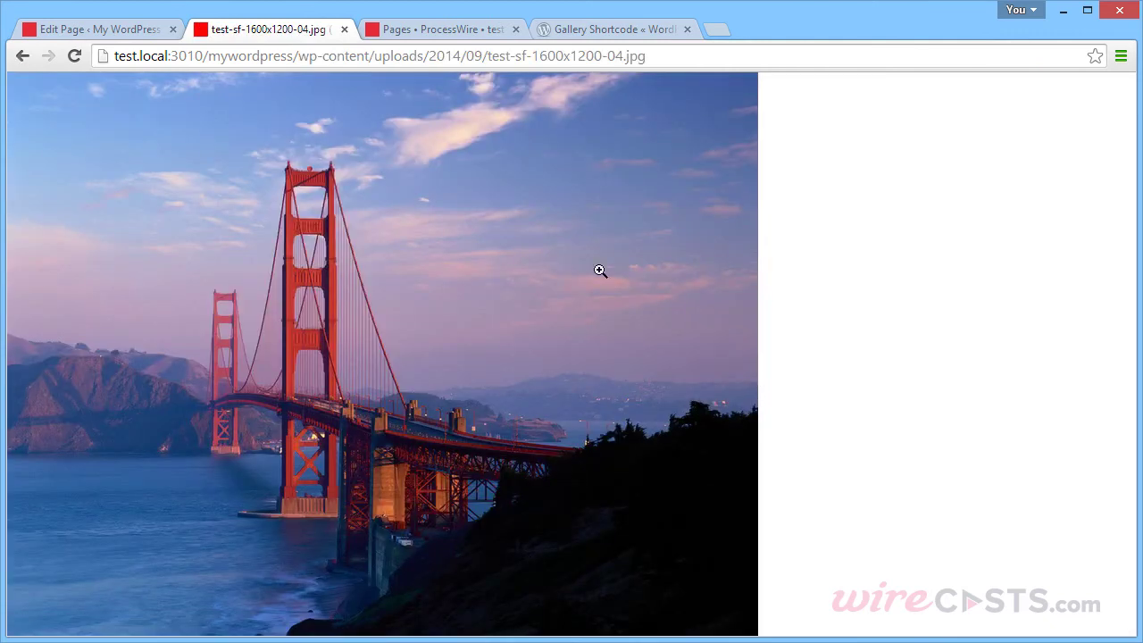
{"action": "key", "text": "alt+Left"}
{"action": "left_click", "coordinate": [563, 358]}
{"action": "key", "text": "alt+Left"}
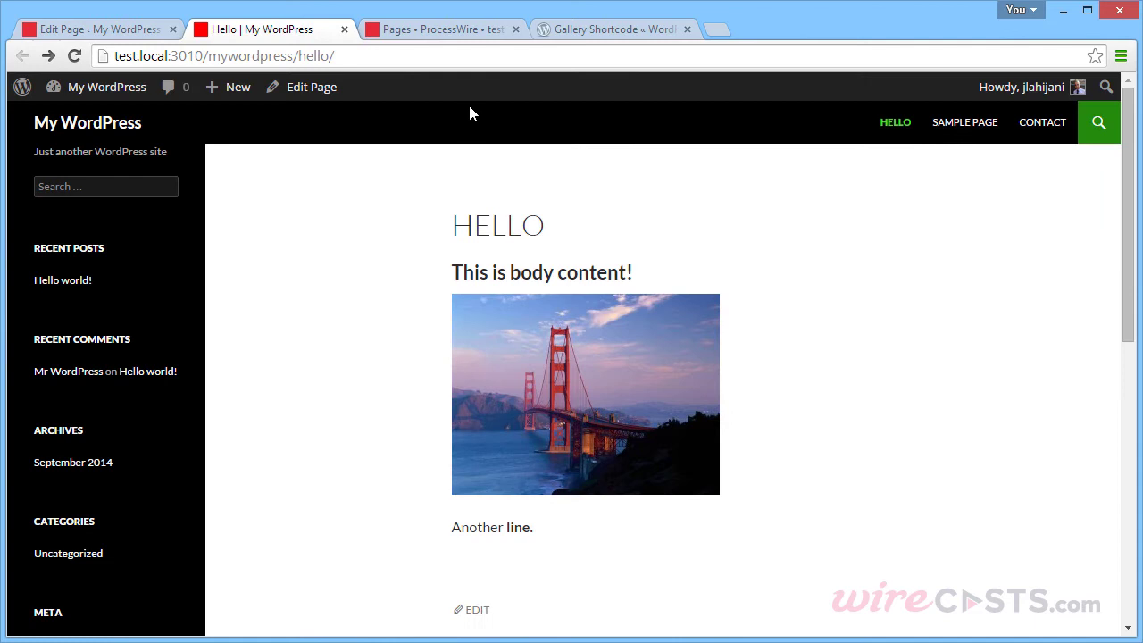
Step: Go back to the site administration, open the Media Library and switch it to grid view
{"action": "left_click", "coordinate": [125, 30]}
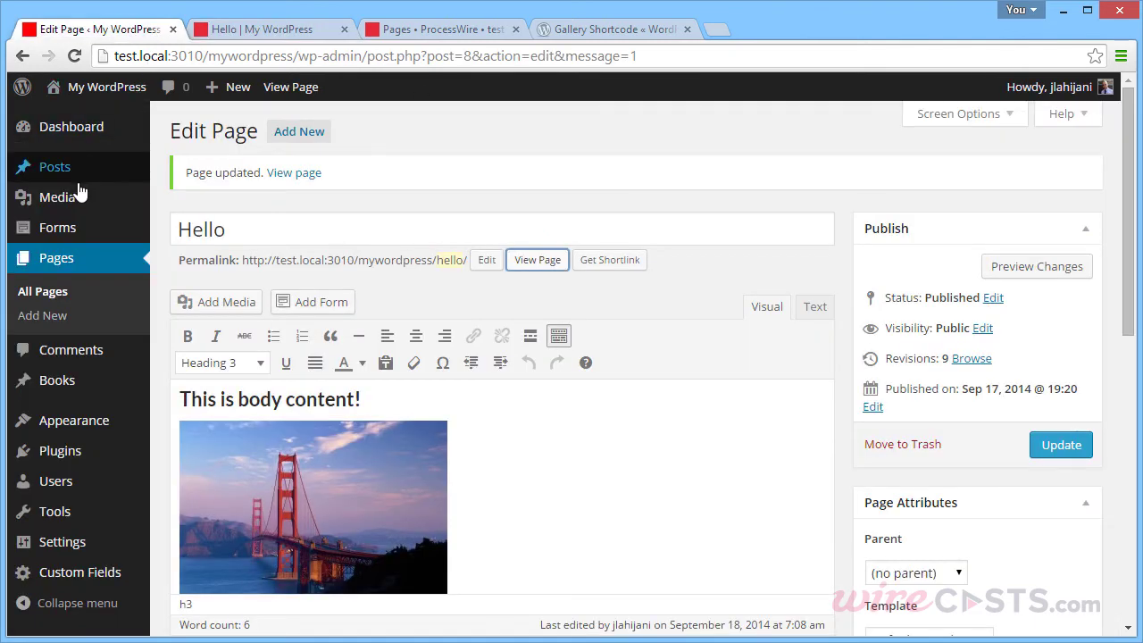
{"action": "mouse_move", "coordinate": [78, 196]}
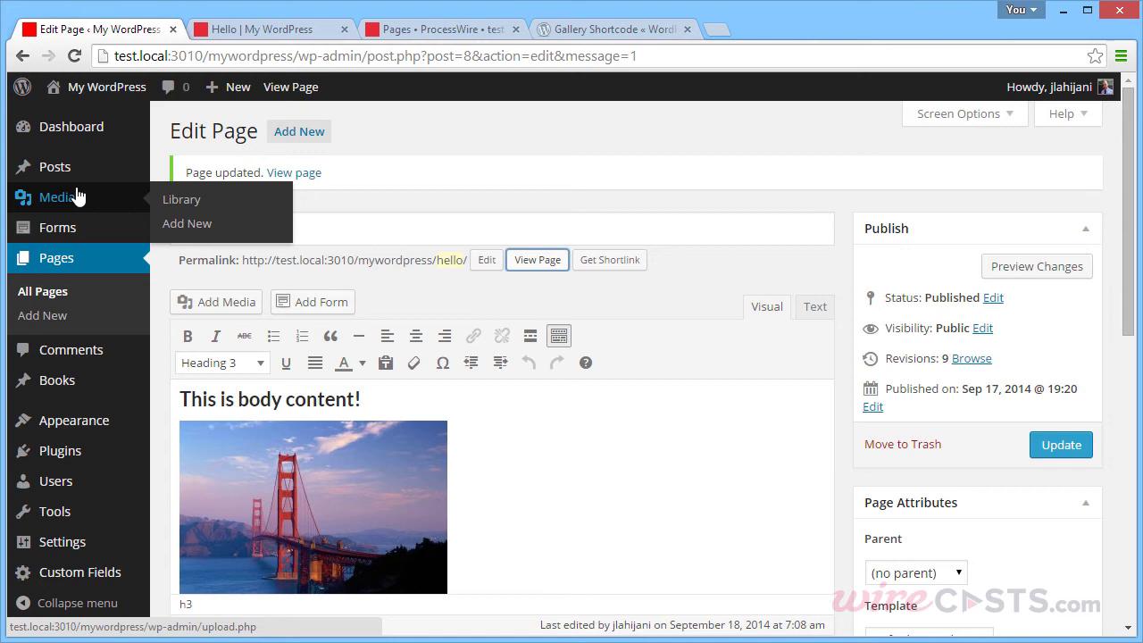
{"action": "left_click", "coordinate": [78, 197]}
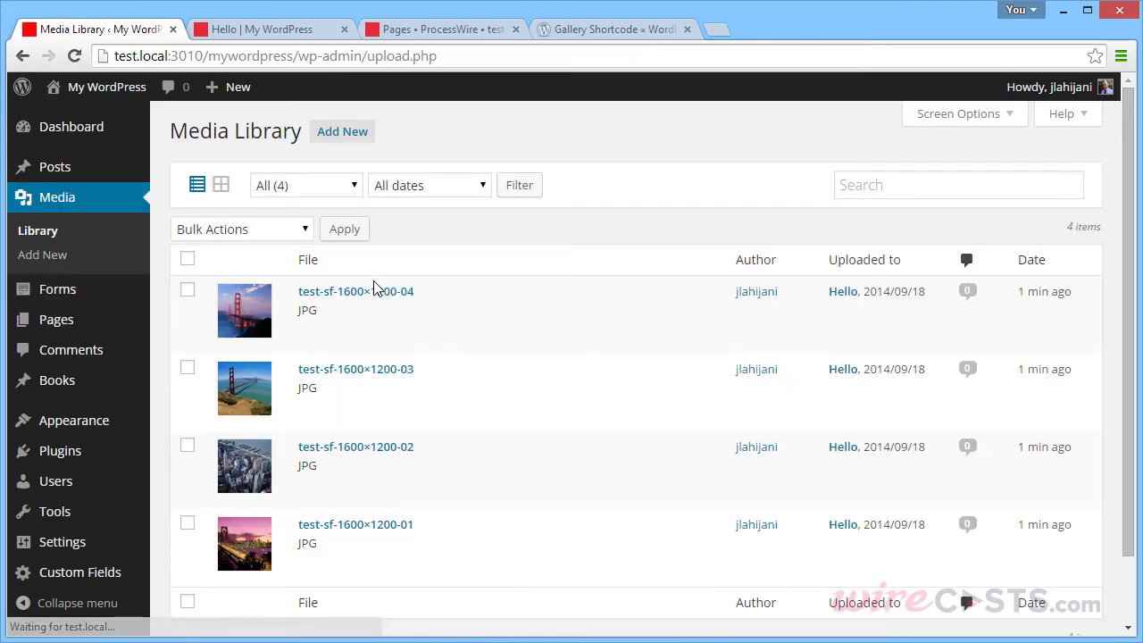
{"action": "scroll", "coordinate": [527, 309], "scroll_direction": "down", "scroll_amount": 1}
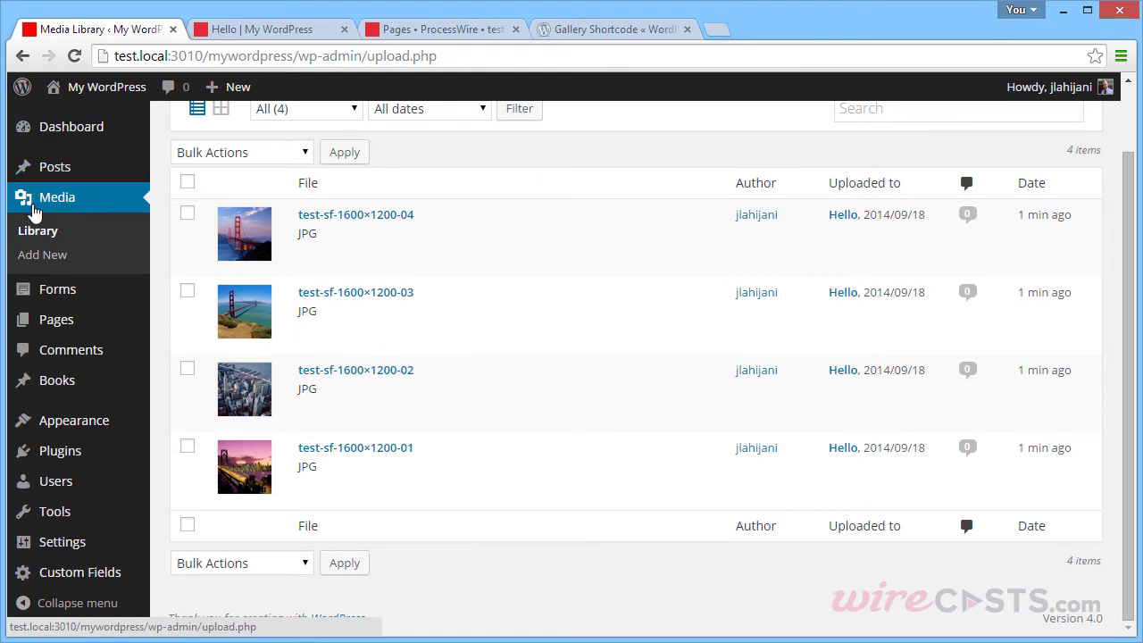
{"action": "mouse_move", "coordinate": [271, 257]}
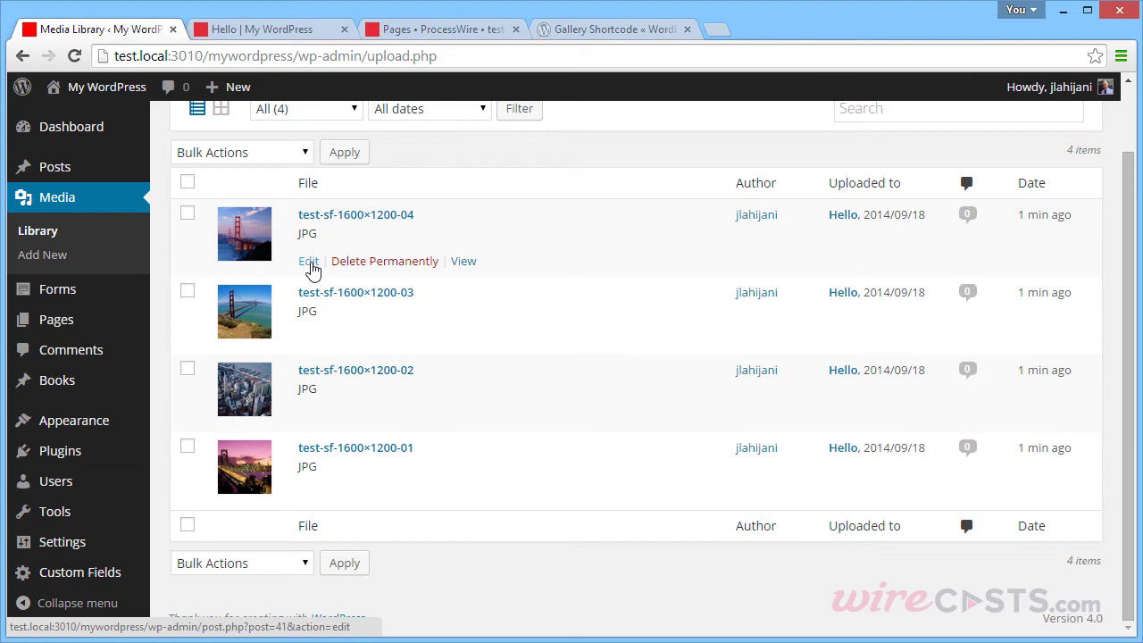
{"action": "scroll", "coordinate": [312, 267], "scroll_direction": "up", "scroll_amount": 1}
{"action": "left_click", "coordinate": [222, 185]}
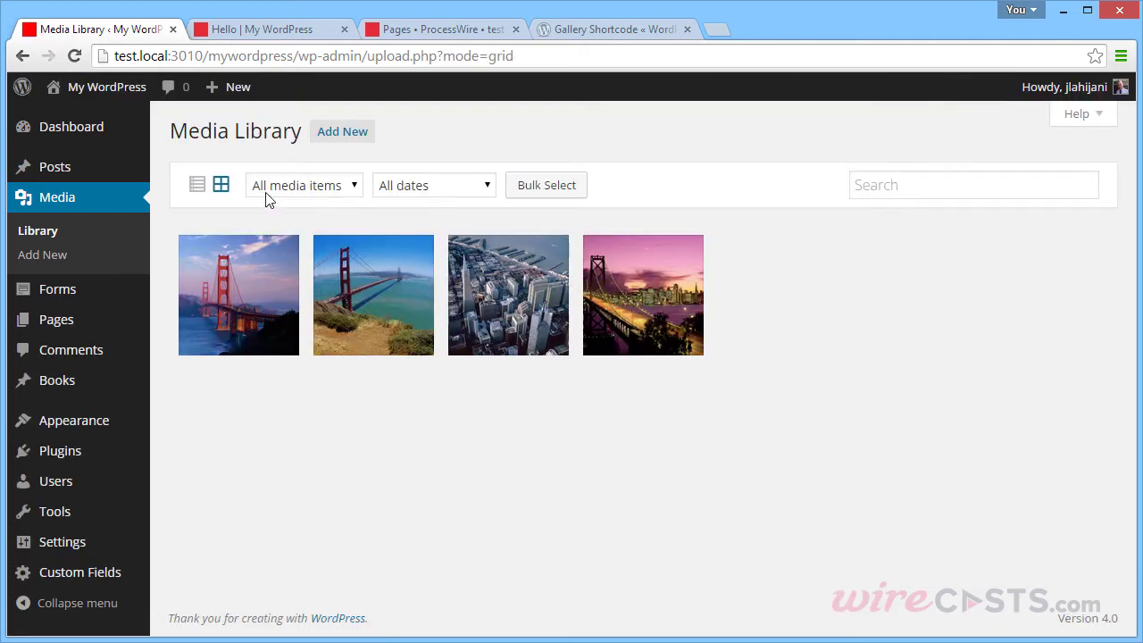
Step: Browse the attachment details from test-sf-1600x1200-04 to -02, examine the image editing options of the latter, and return to the library
{"action": "left_click", "coordinate": [251, 264]}
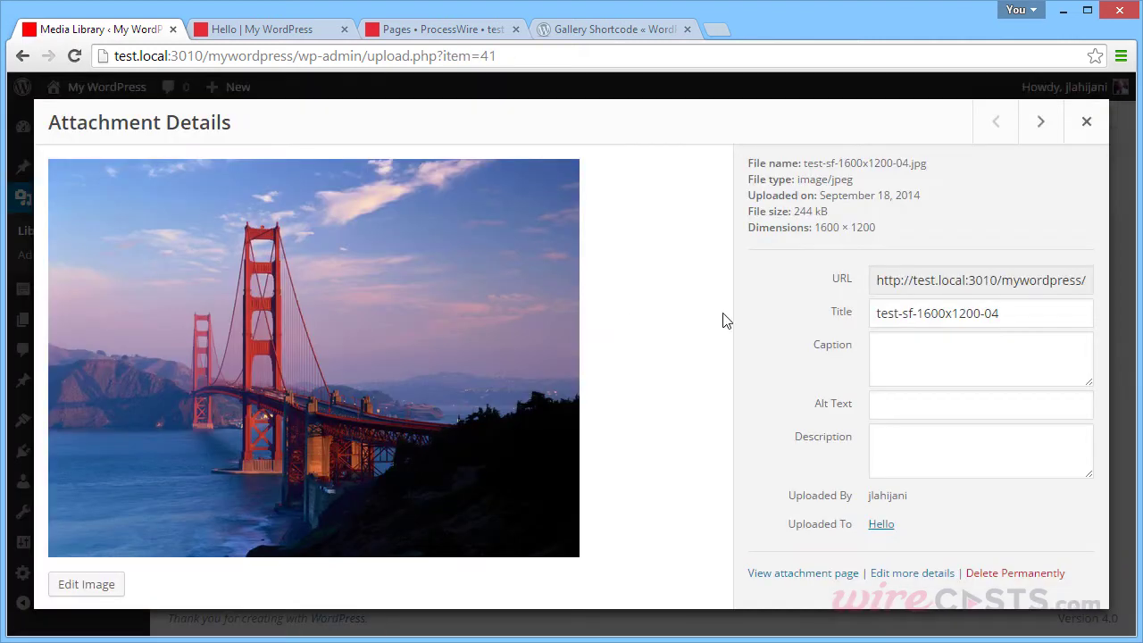
{"action": "left_click", "coordinate": [1036, 123]}
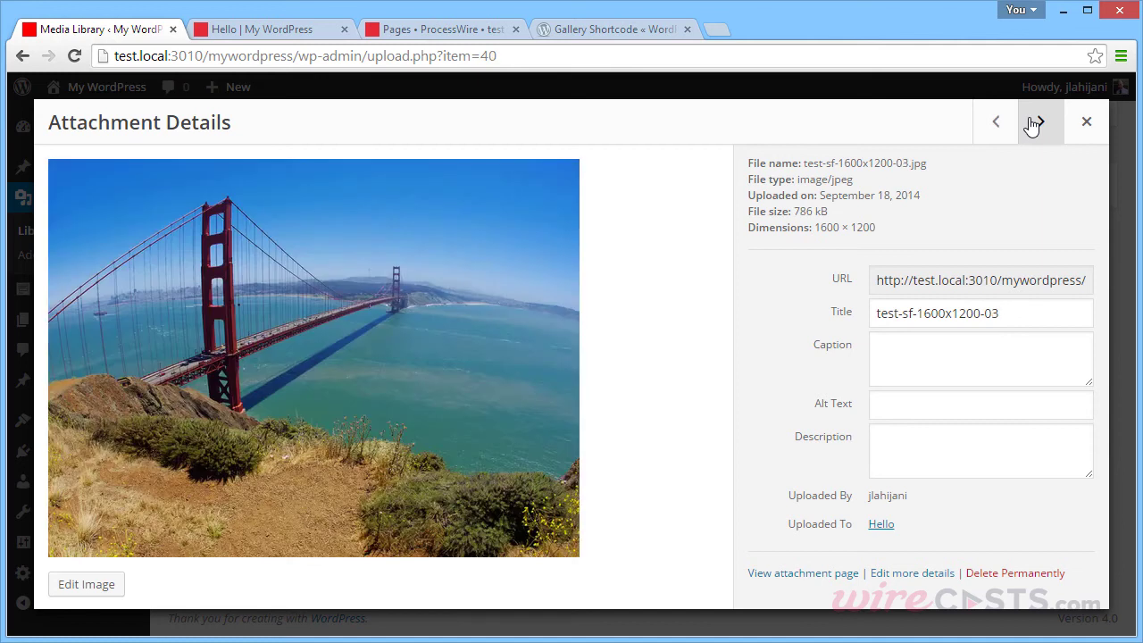
{"action": "left_click", "coordinate": [1036, 122]}
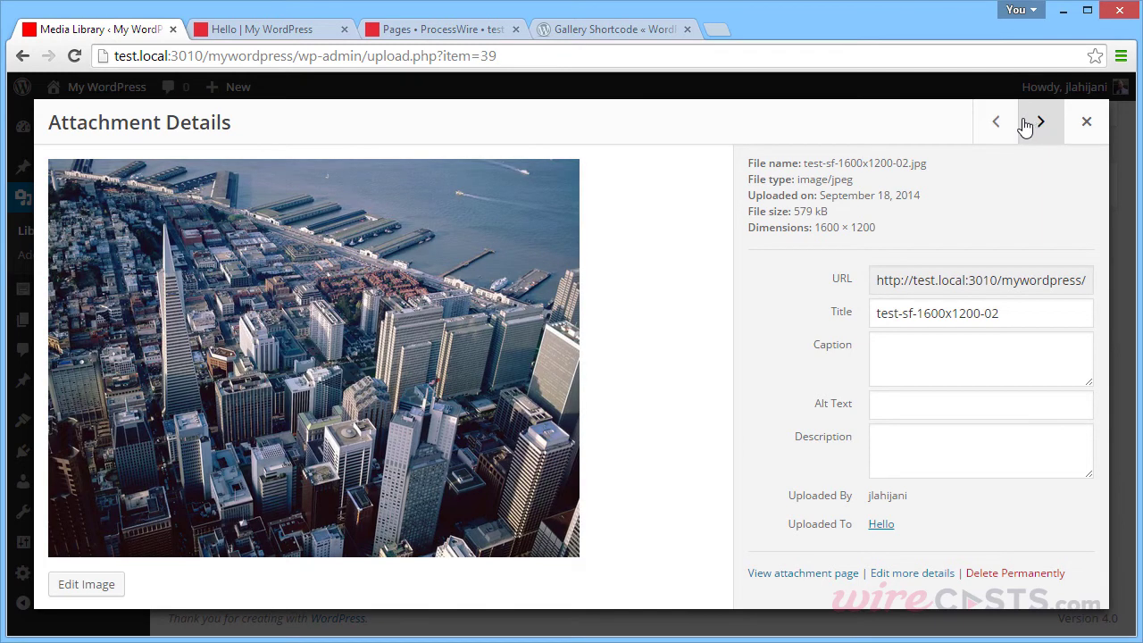
{"action": "left_click", "coordinate": [112, 593]}
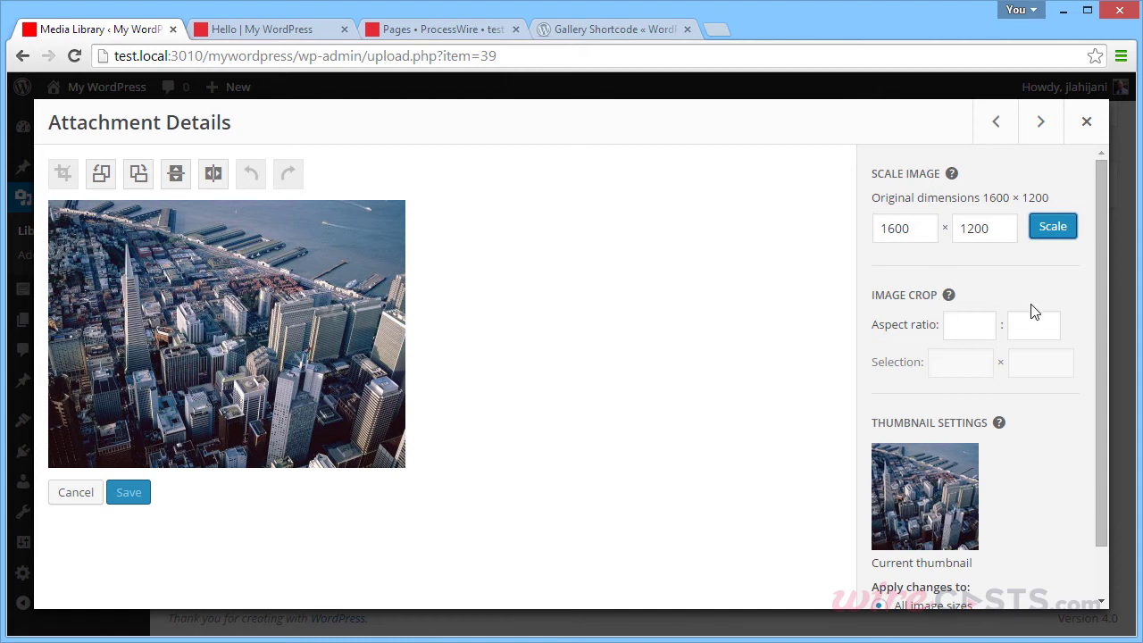
{"action": "scroll", "coordinate": [1034, 312], "scroll_direction": "down", "scroll_amount": 1}
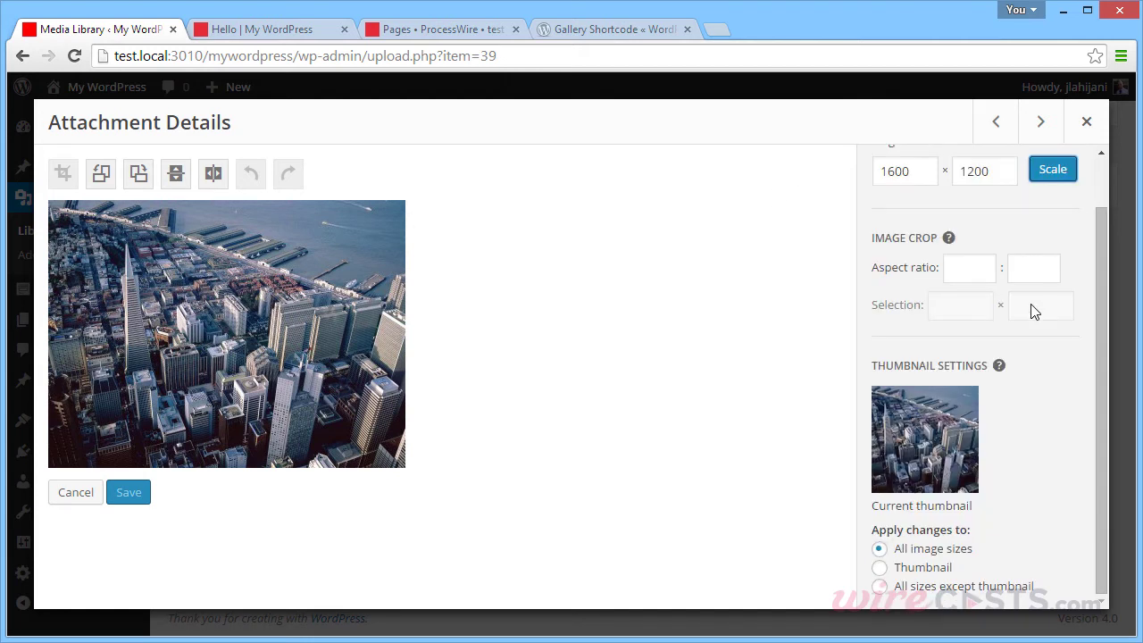
{"action": "key", "text": "Escape"}
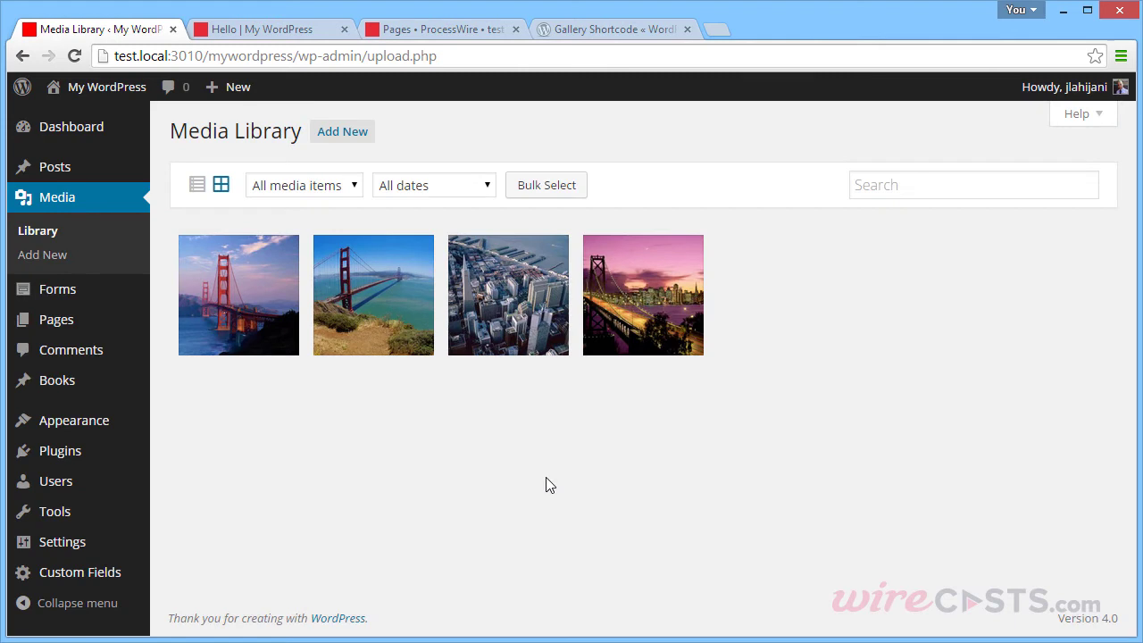
Step: Reopen the Hello page for editing and delete the bridge image from its body
{"action": "left_click", "coordinate": [63, 320]}
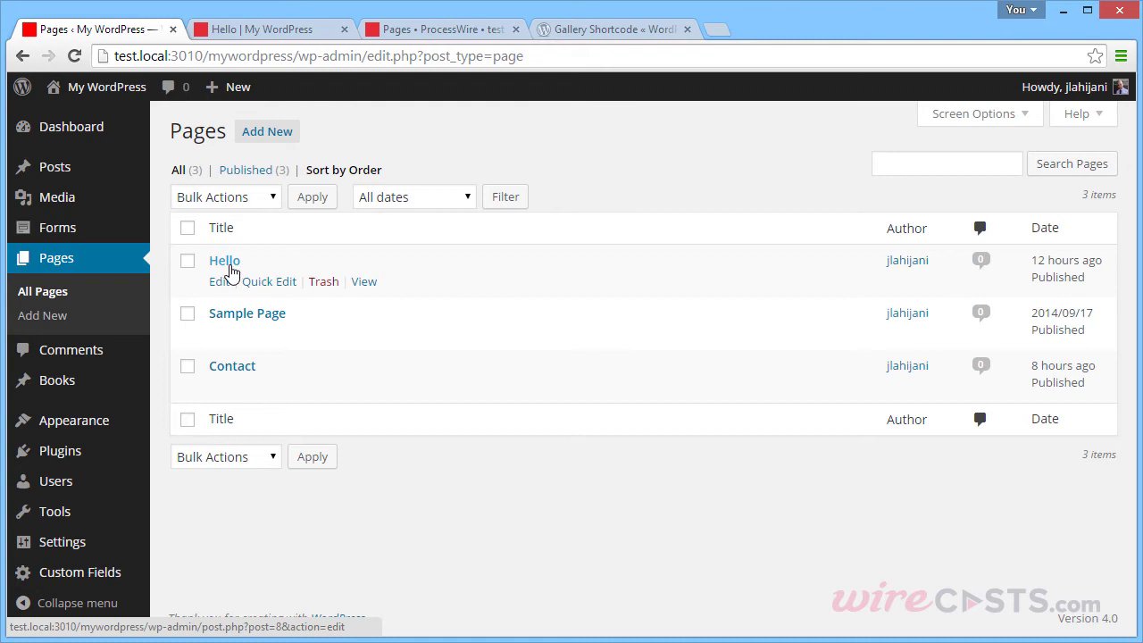
{"action": "left_click", "coordinate": [226, 262]}
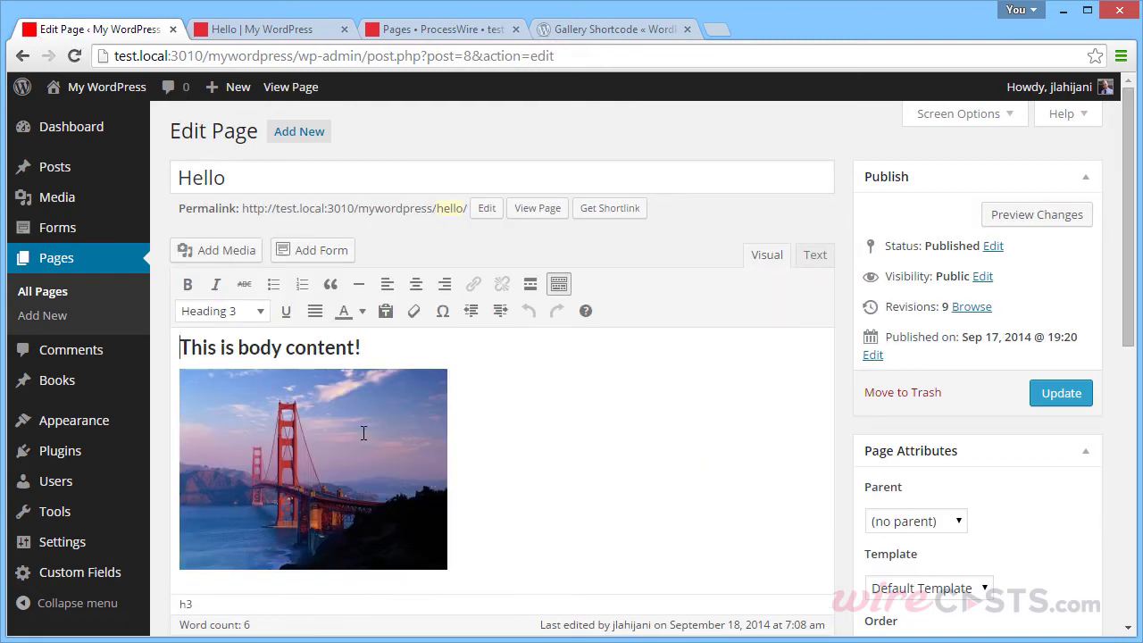
{"action": "left_click", "coordinate": [363, 433]}
{"action": "key", "text": "Delete"}
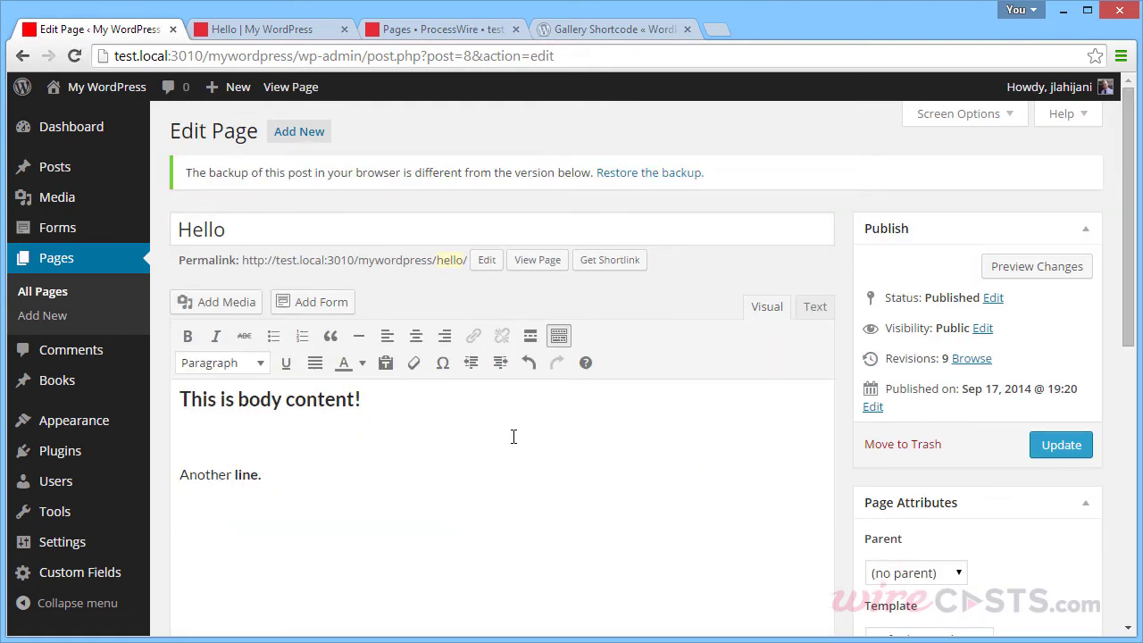
Step: Create a new gallery from all four San Francisco images in the media library
{"action": "left_click", "coordinate": [248, 304]}
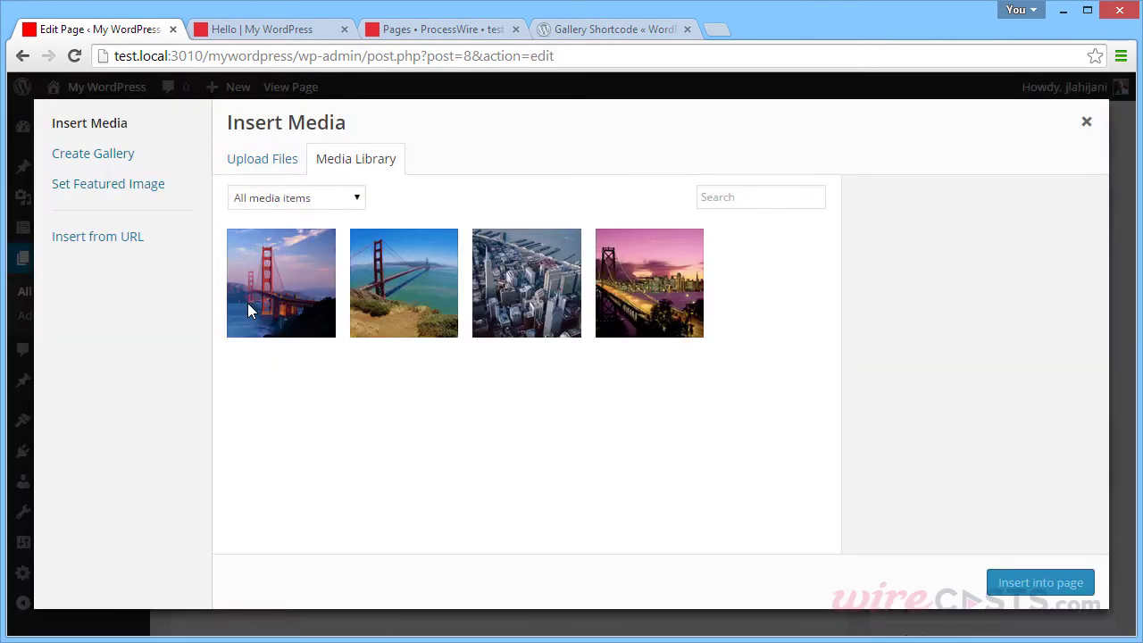
{"action": "left_click", "coordinate": [160, 162]}
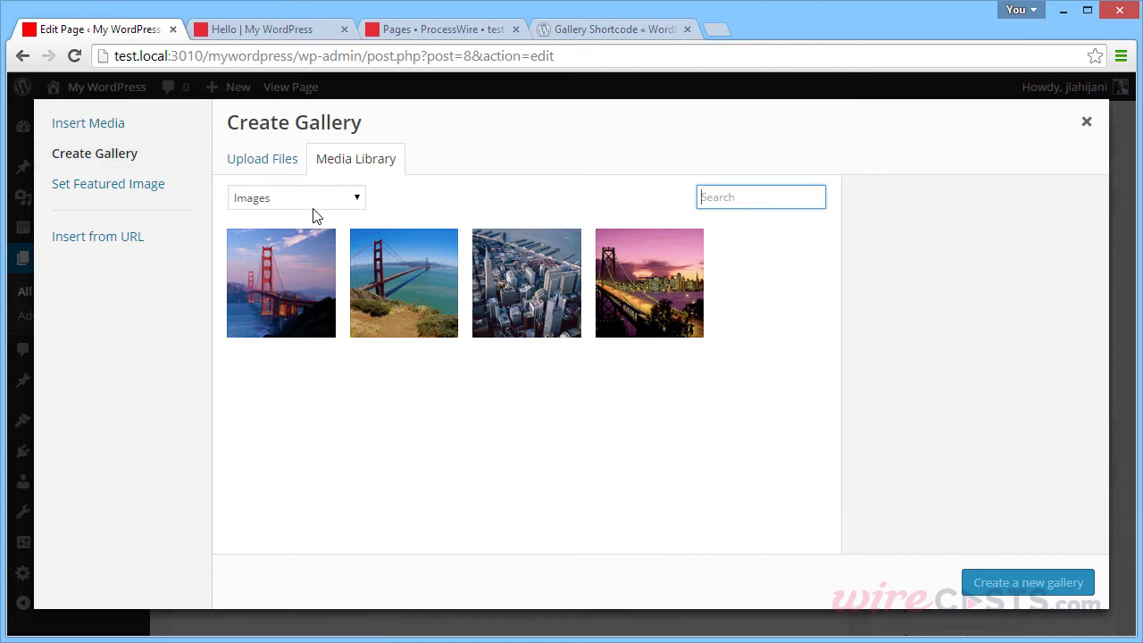
{"action": "left_click", "coordinate": [301, 268]}
{"action": "left_click", "coordinate": [421, 286]}
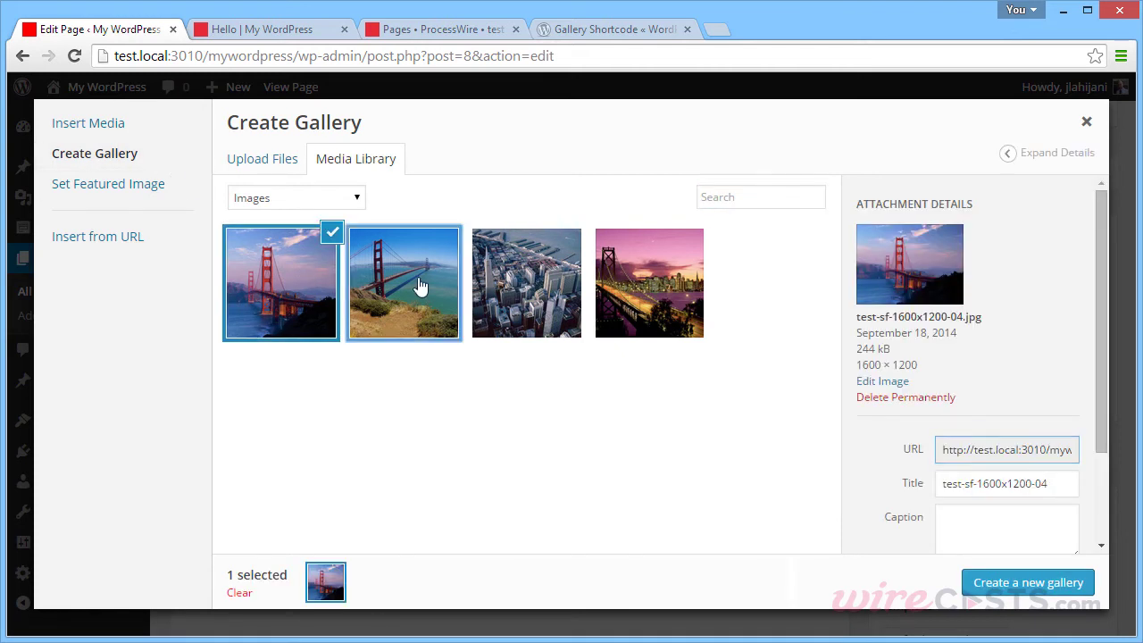
{"action": "left_click", "coordinate": [540, 288]}
{"action": "left_click", "coordinate": [680, 295]}
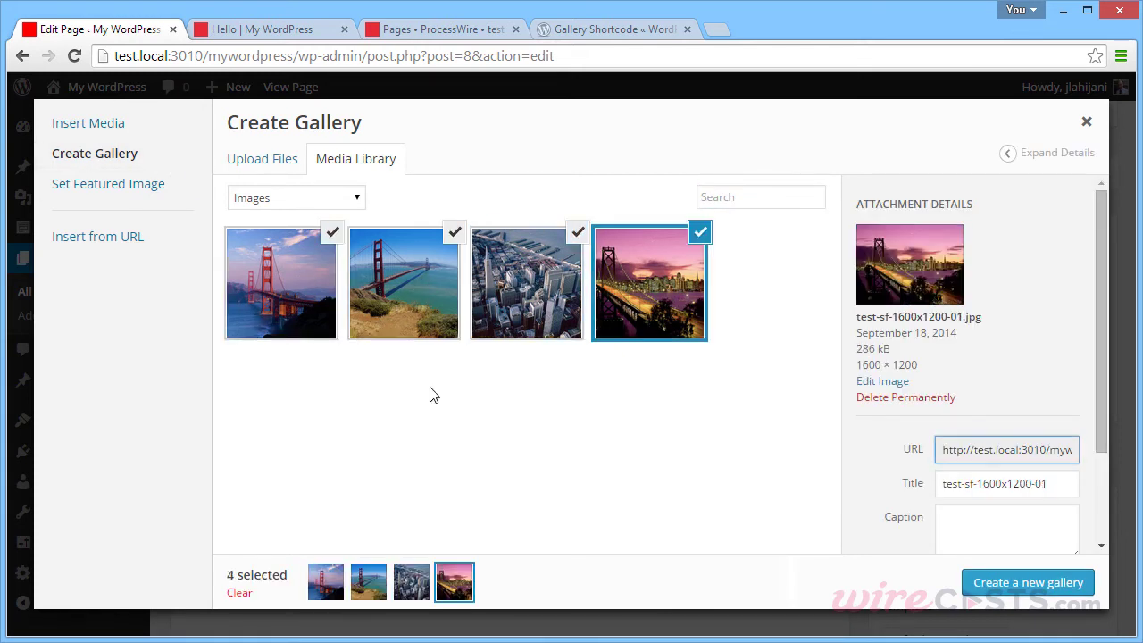
{"action": "left_click", "coordinate": [1018, 585]}
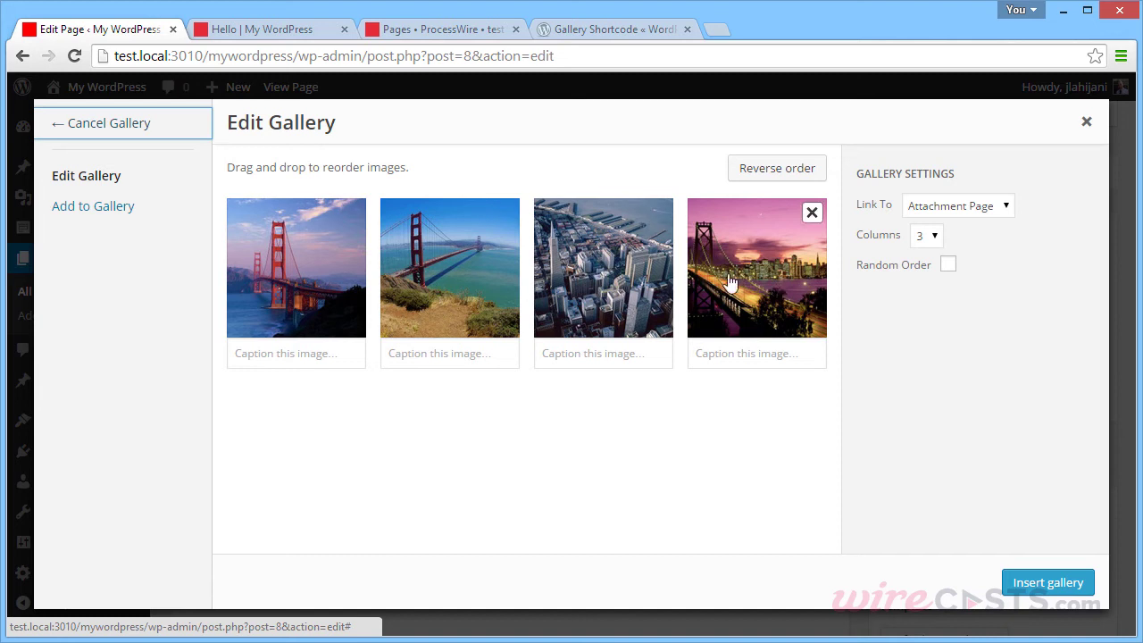
Step: Caption the first gallery image "Test 1" and the second "Test 2"
{"action": "left_click", "coordinate": [312, 354]}
{"action": "type", "text": "Test 1"}
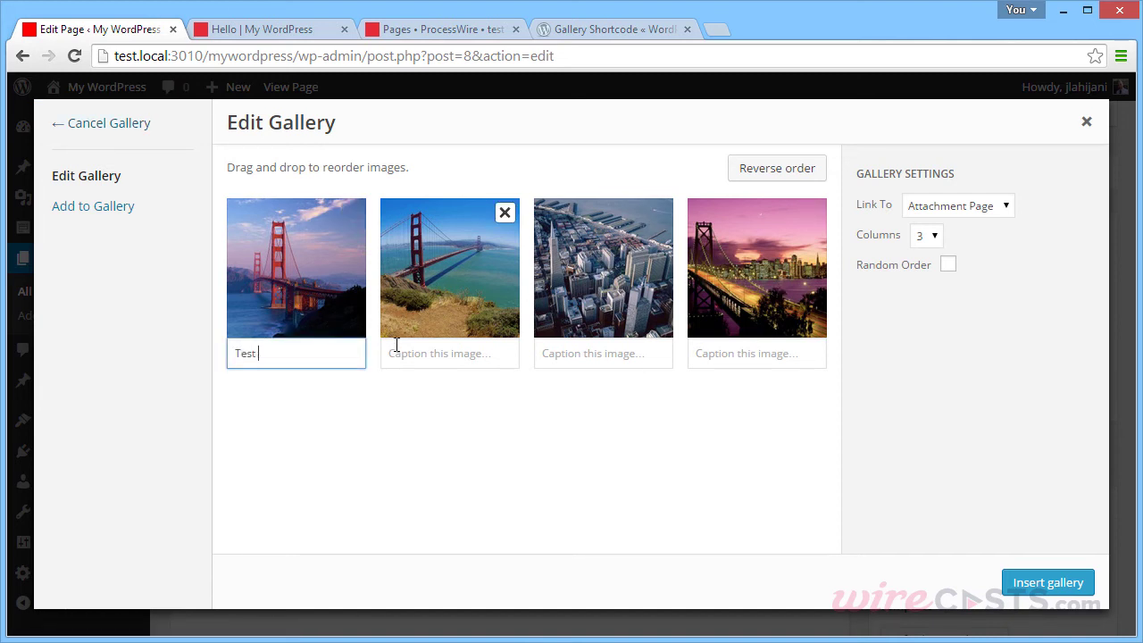
{"action": "key", "text": "Tab"}
{"action": "left_click", "coordinate": [396, 348]}
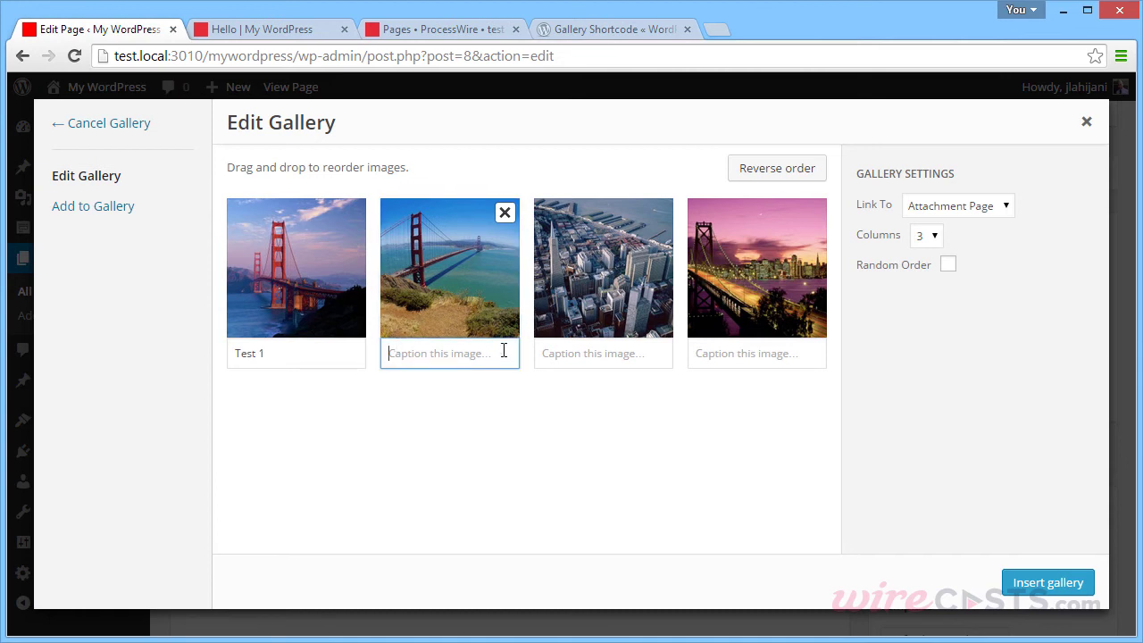
{"action": "type", "text": "Test 2"}
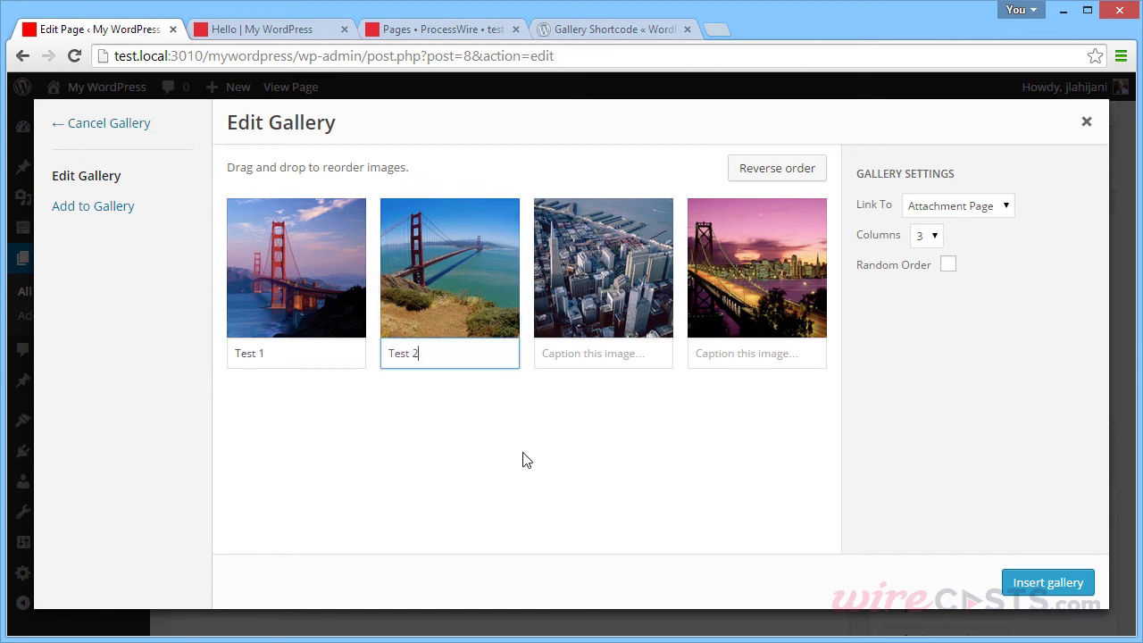
{"action": "left_click", "coordinate": [529, 419]}
Step: Reorder the gallery images so the pink sunset bridge comes third and the aerial city view comes last
{"action": "left_click", "coordinate": [464, 273]}
{"action": "left_click_drag", "start_coordinate": [472, 286], "coordinate": [616, 267]}
{"action": "left_click_drag", "start_coordinate": [304, 264], "coordinate": [715, 265]}
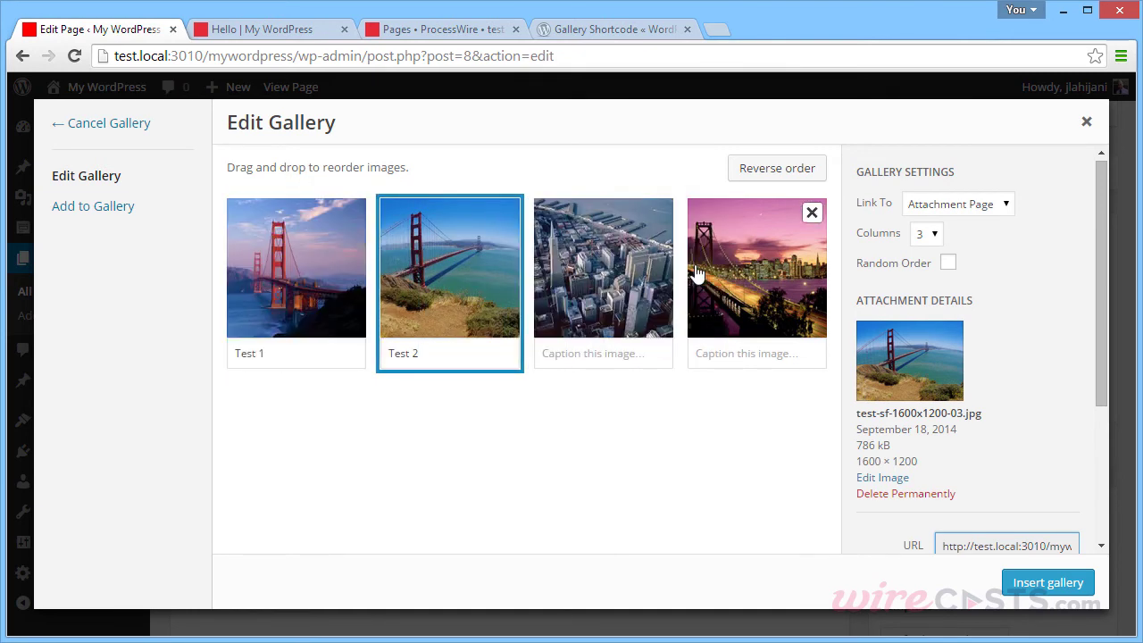
{"action": "left_click_drag", "start_coordinate": [553, 264], "coordinate": [251, 264]}
{"action": "left_click_drag", "start_coordinate": [722, 264], "coordinate": [495, 260]}
{"action": "left_click_drag", "start_coordinate": [419, 264], "coordinate": [184, 258]}
{"action": "left_click", "coordinate": [498, 428]}
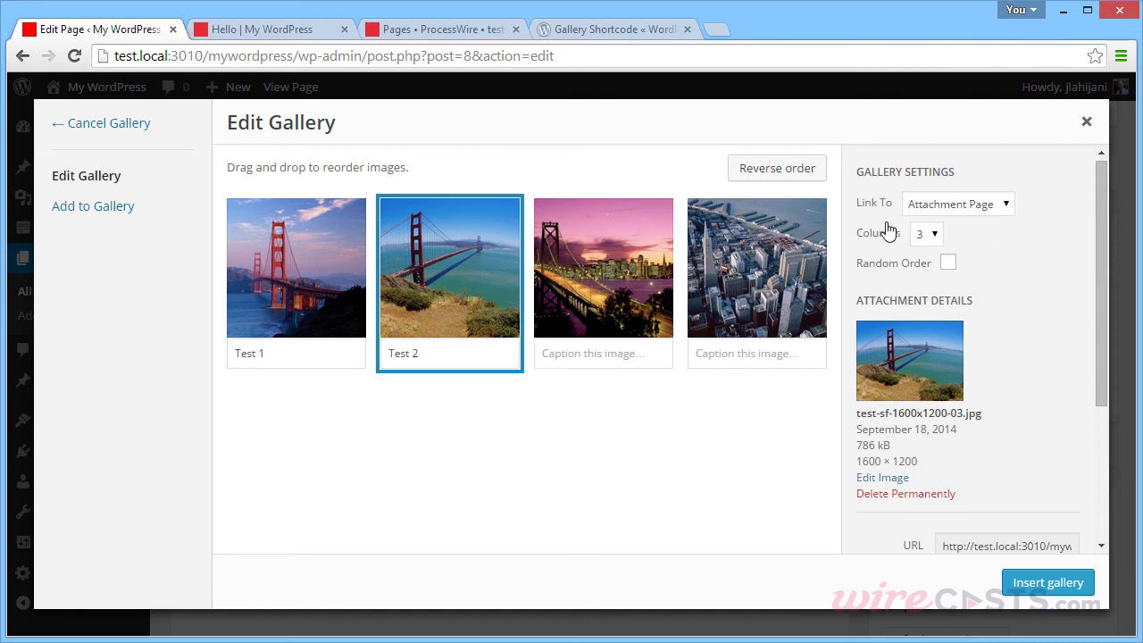
Step: Set the gallery images to link to their Attachment Page and insert the gallery into the page body
{"action": "left_click", "coordinate": [963, 207]}
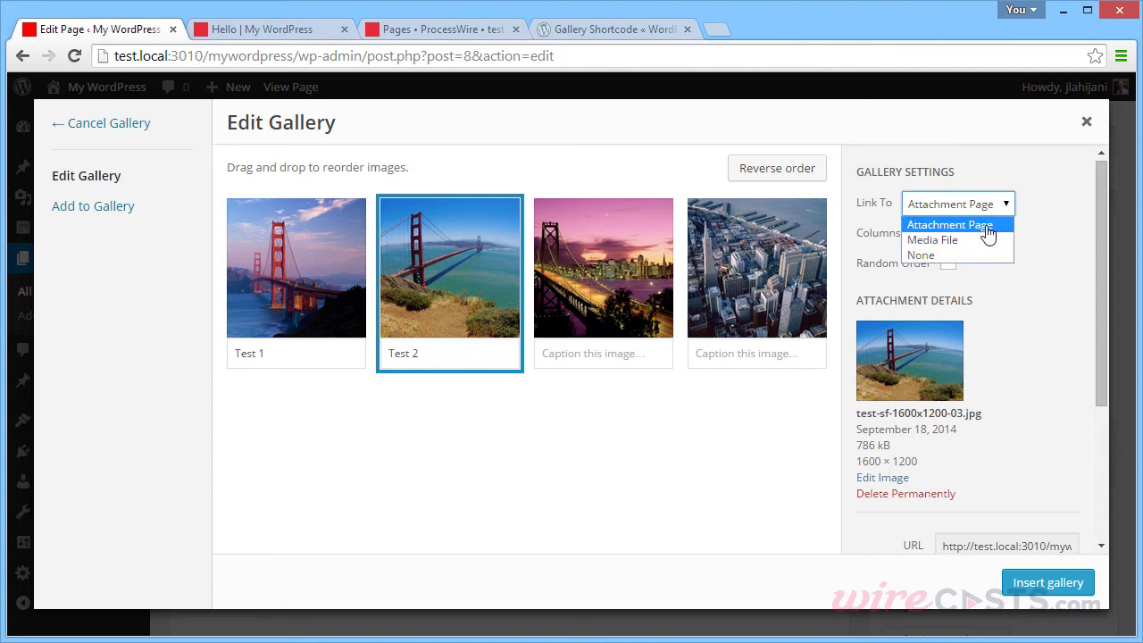
{"action": "left_click", "coordinate": [987, 228]}
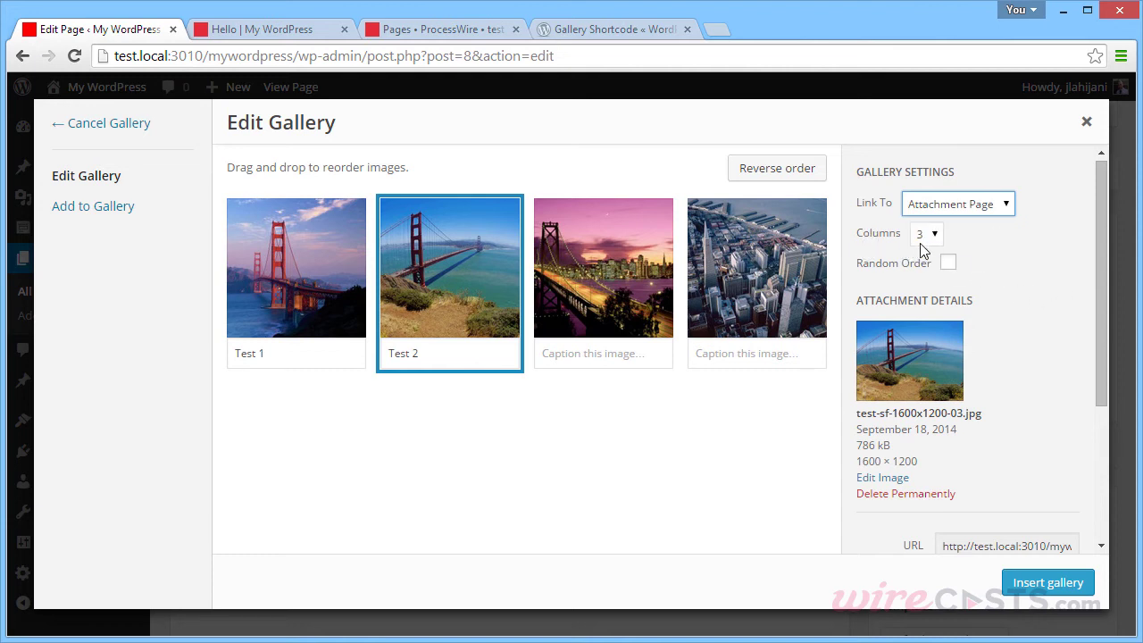
{"action": "scroll", "coordinate": [1039, 315], "scroll_direction": "down", "scroll_amount": 2}
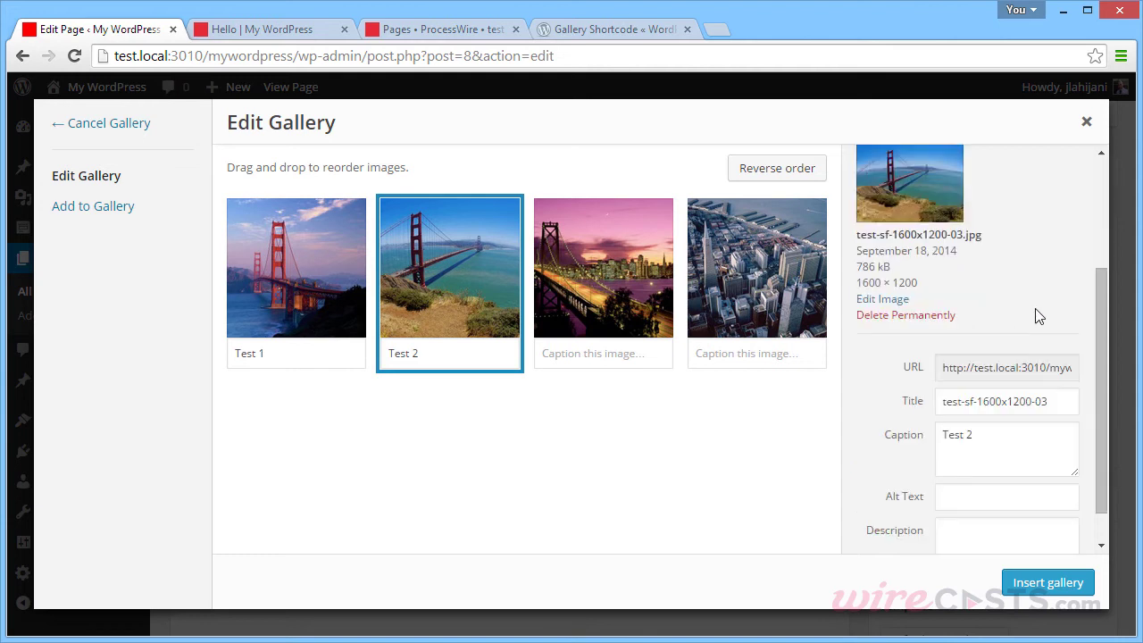
{"action": "scroll", "coordinate": [1036, 308], "scroll_direction": "up", "scroll_amount": 3}
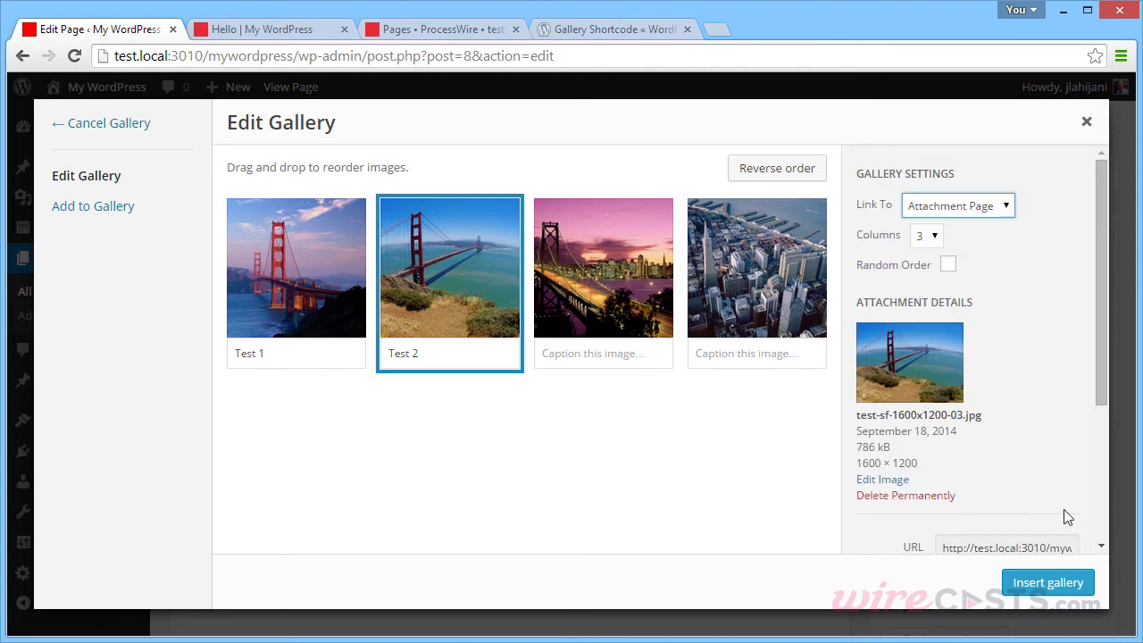
{"action": "left_click", "coordinate": [1047, 582]}
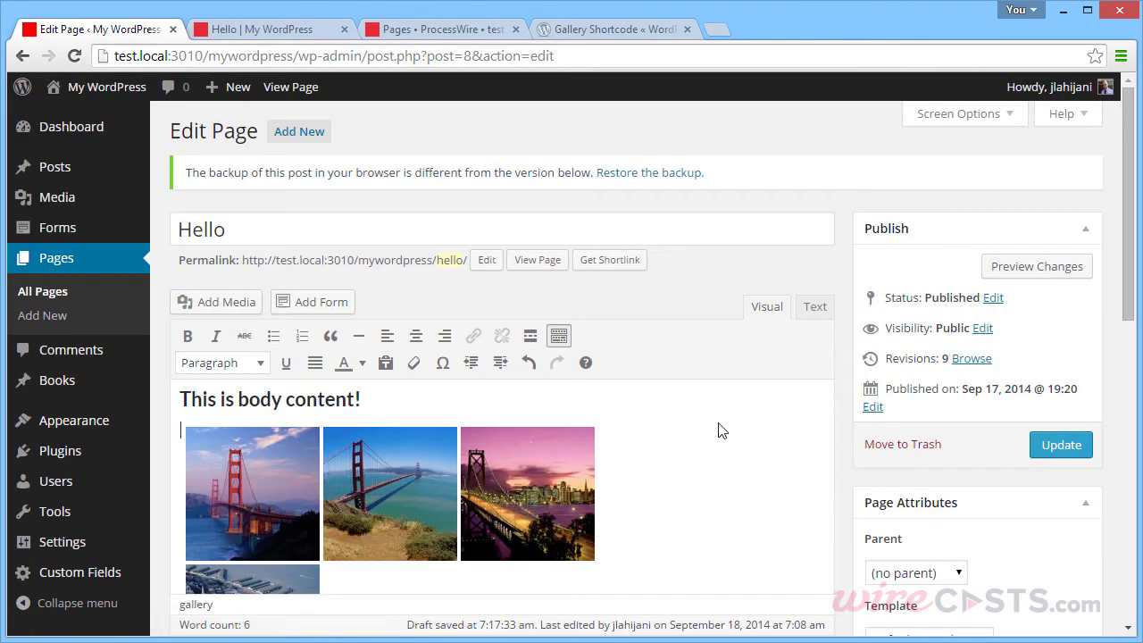
Step: Update the Hello page with the new gallery and select the gallery in the body
{"action": "scroll", "coordinate": [757, 419], "scroll_direction": "down", "scroll_amount": 2}
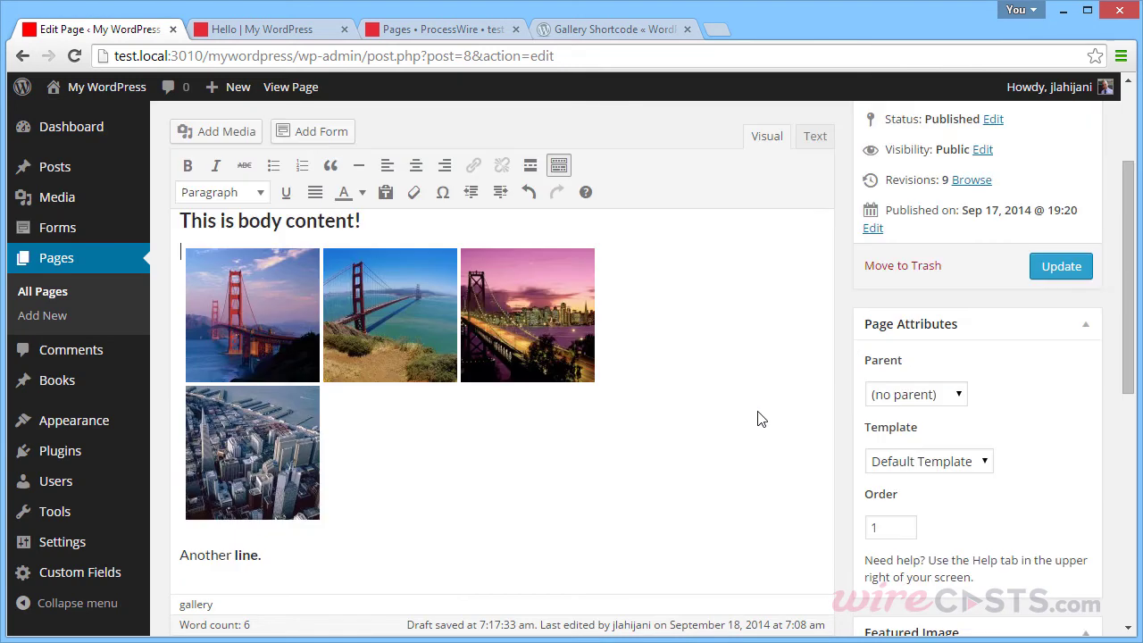
{"action": "left_click", "coordinate": [350, 327]}
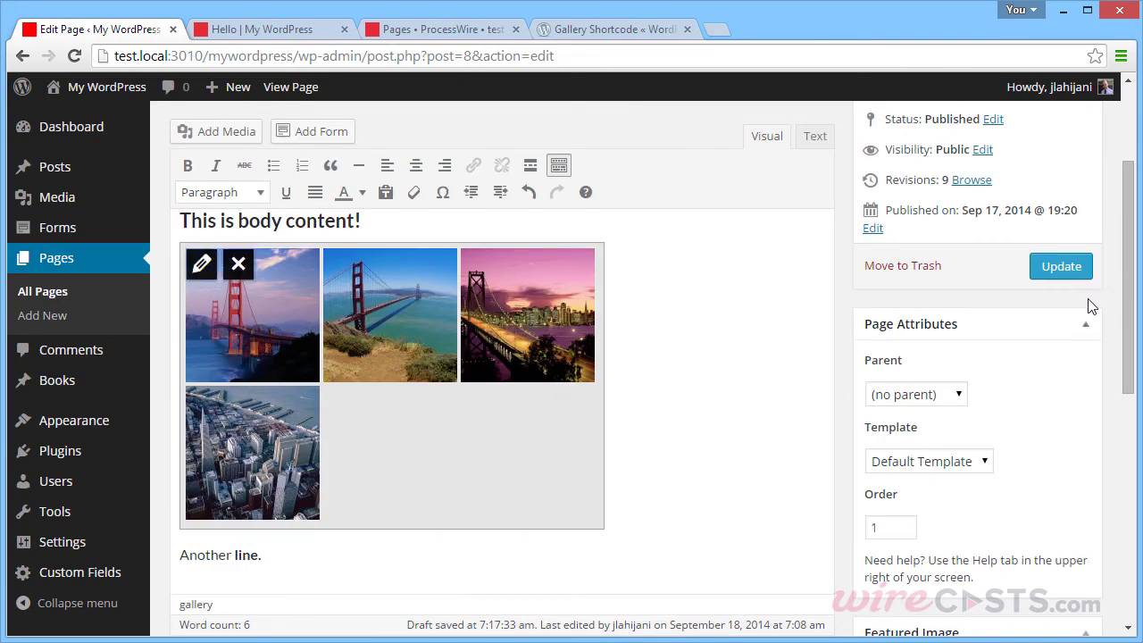
{"action": "left_click", "coordinate": [1061, 266]}
{"action": "left_click", "coordinate": [702, 354]}
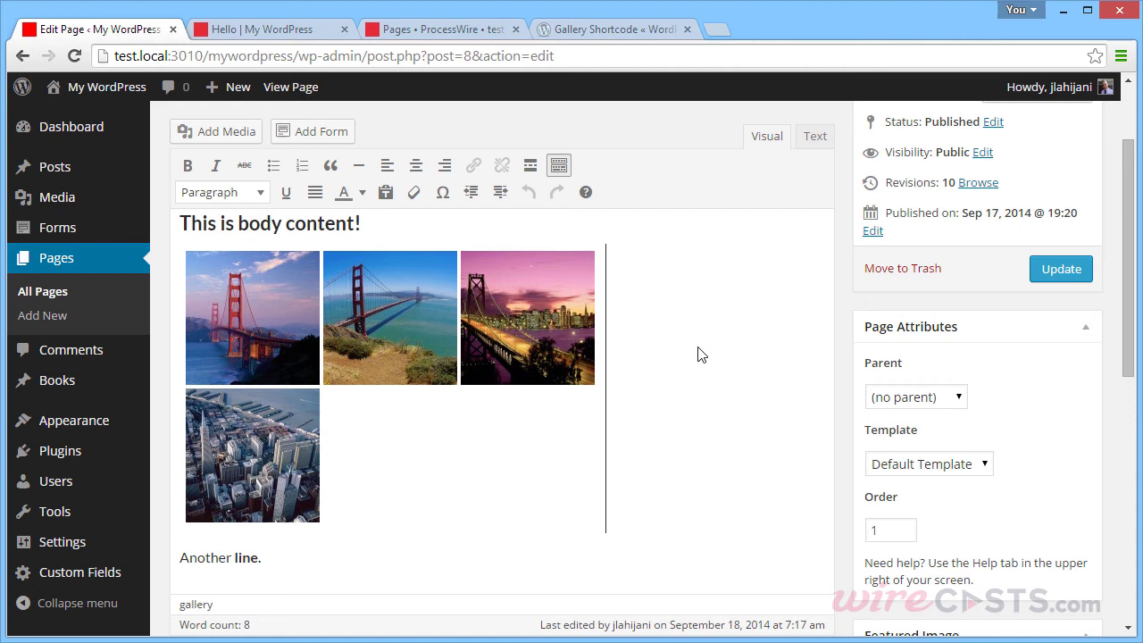
{"action": "left_click", "coordinate": [500, 304]}
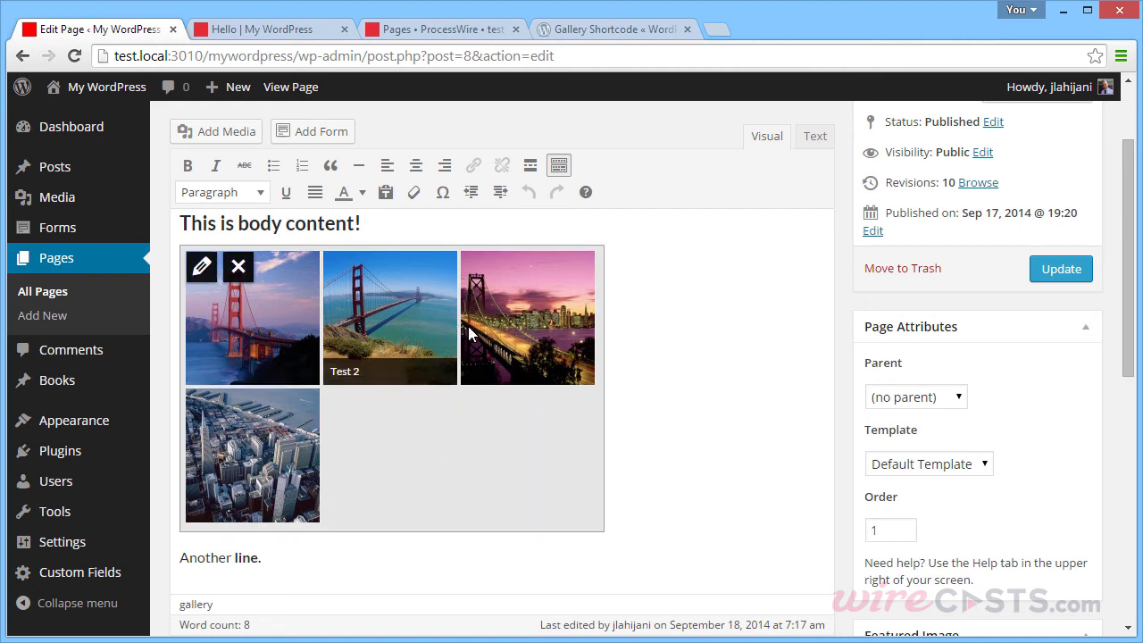
Step: Examine the gallery shortcode and its image ids in the body's source text, and return to the visual view
{"action": "left_click", "coordinate": [815, 139]}
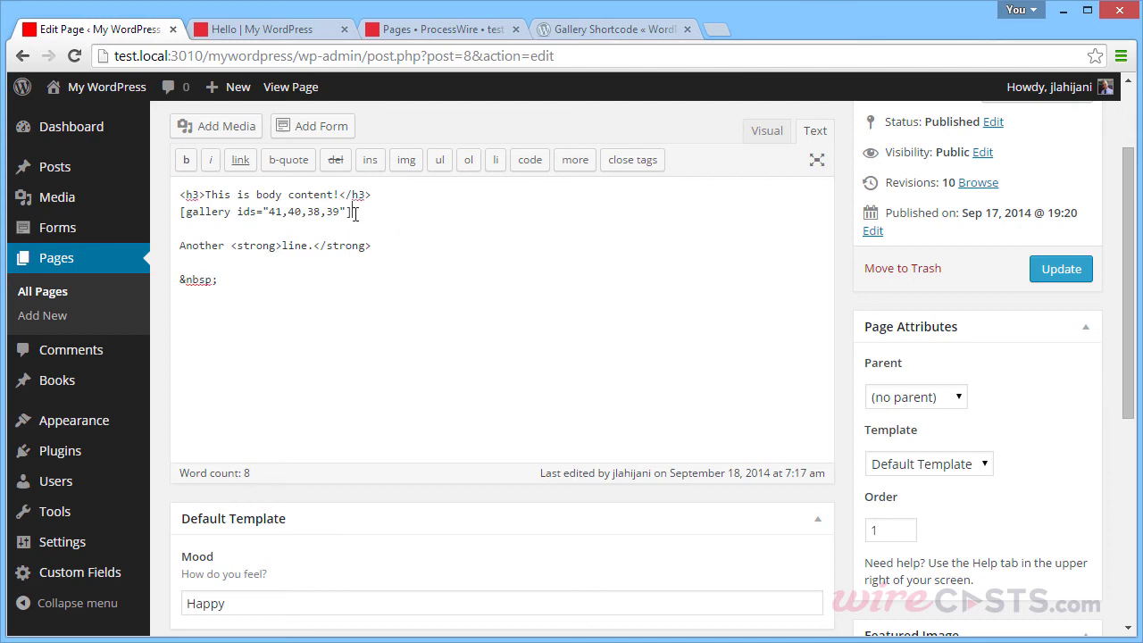
{"action": "left_click_drag", "start_coordinate": [355, 212], "coordinate": [171, 211]}
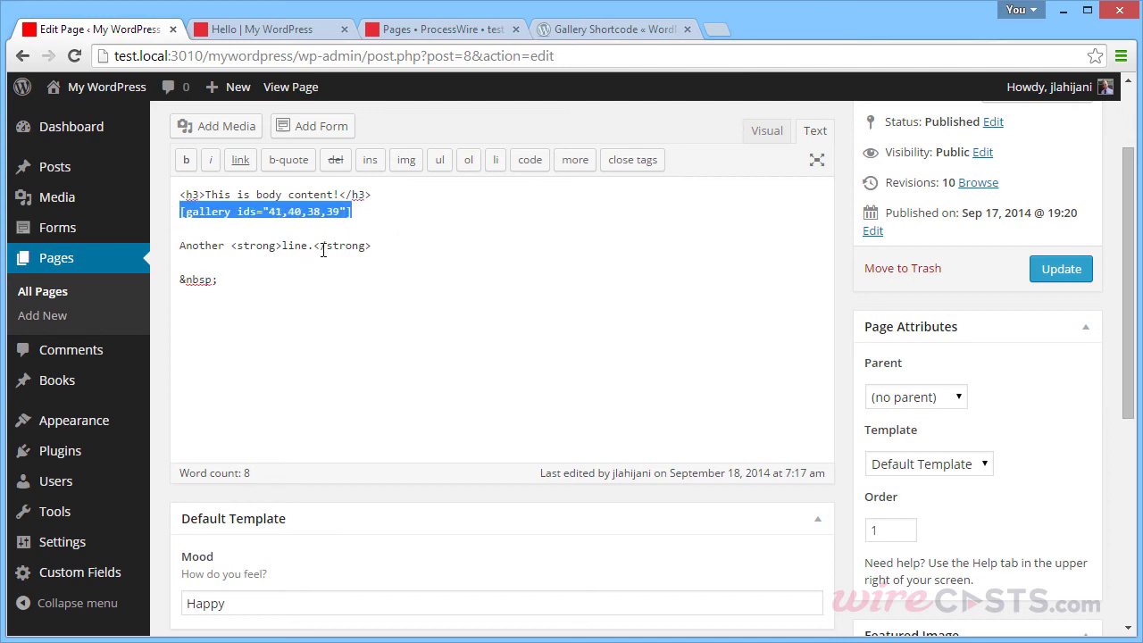
{"action": "left_click", "coordinate": [270, 213]}
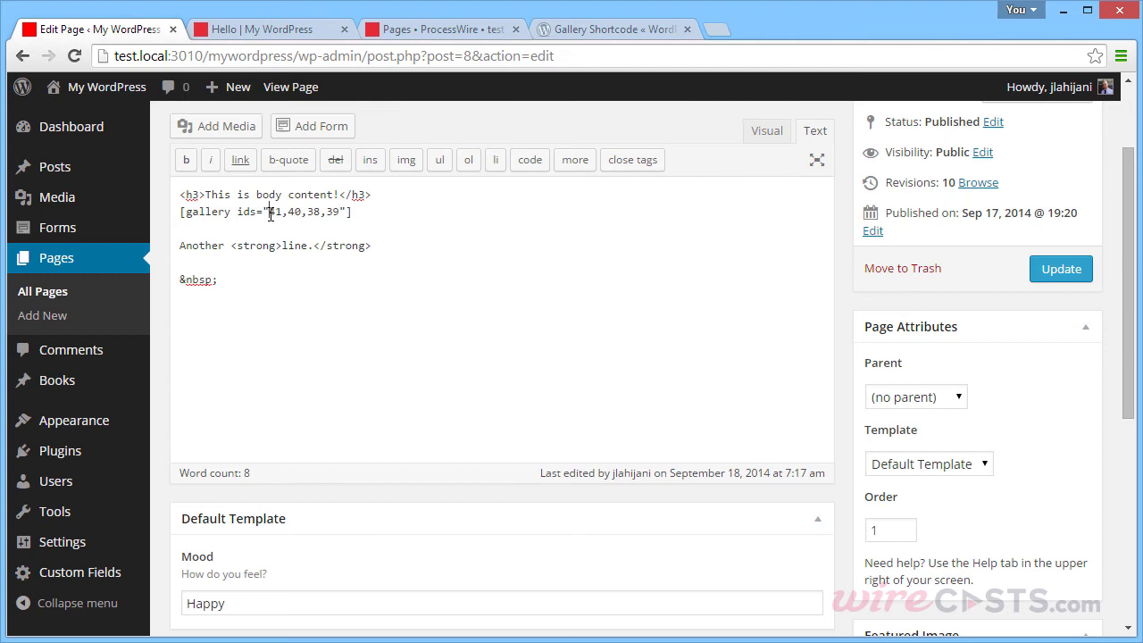
{"action": "left_click_drag", "start_coordinate": [342, 211], "coordinate": [189, 212]}
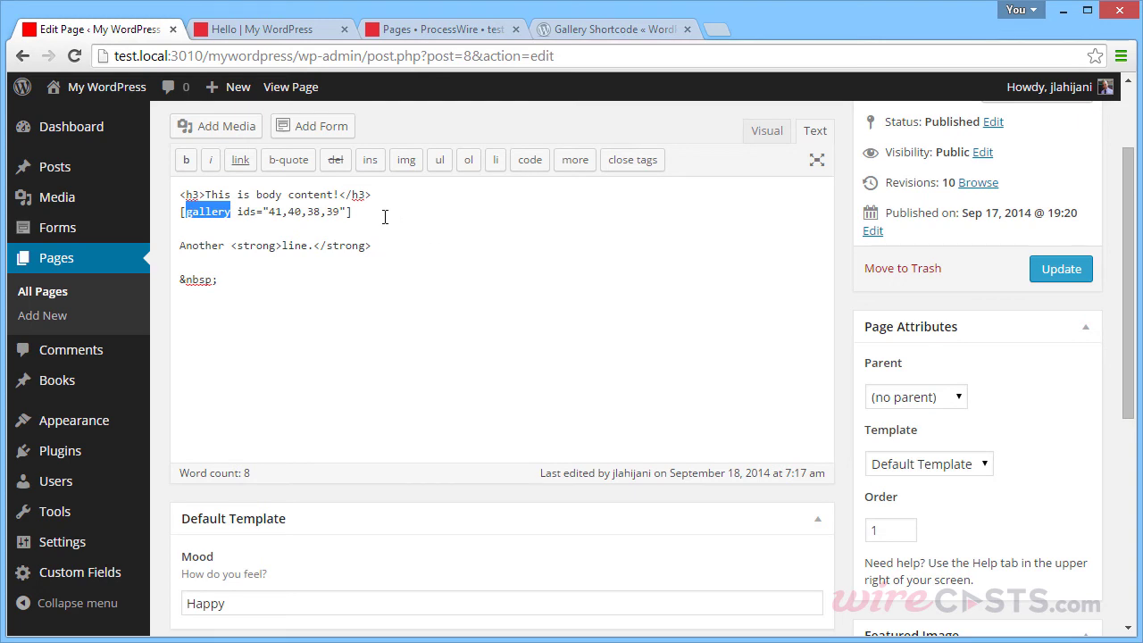
{"action": "left_click_drag", "start_coordinate": [384, 214], "coordinate": [186, 212]}
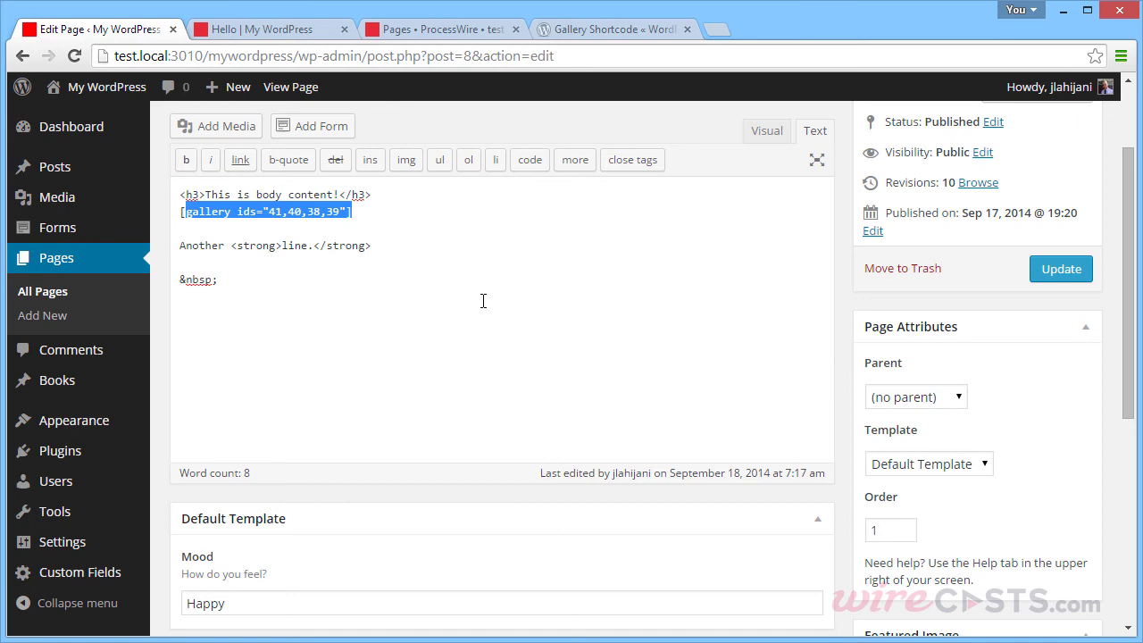
{"action": "left_click", "coordinate": [766, 131]}
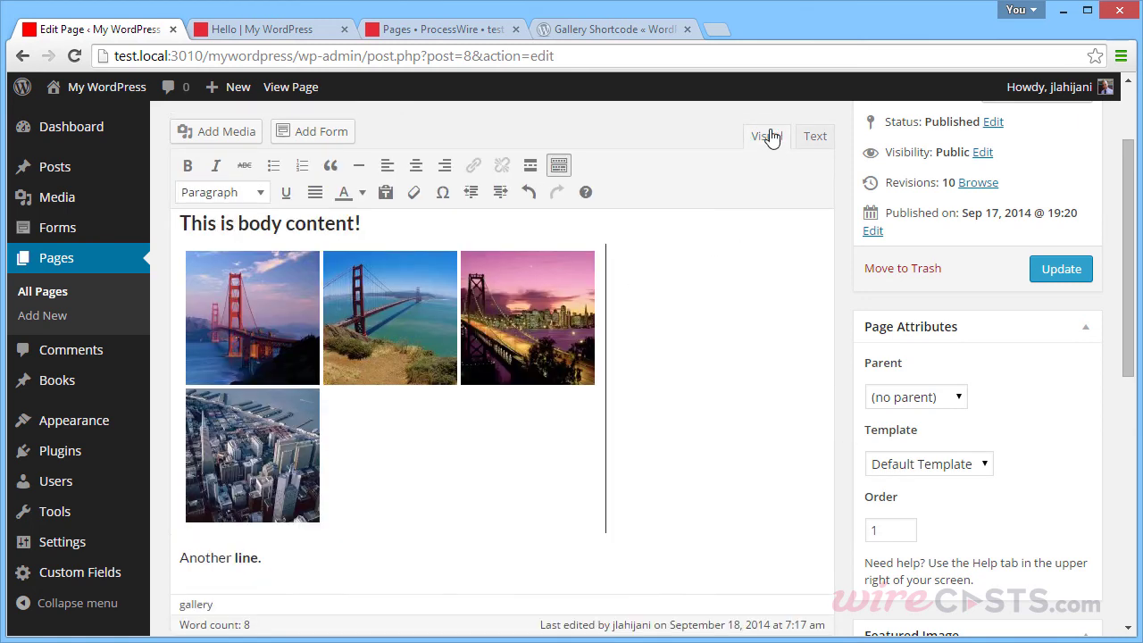
Step: Update the Hello page again and reload its published version to check the gallery
{"action": "left_click", "coordinate": [1047, 277]}
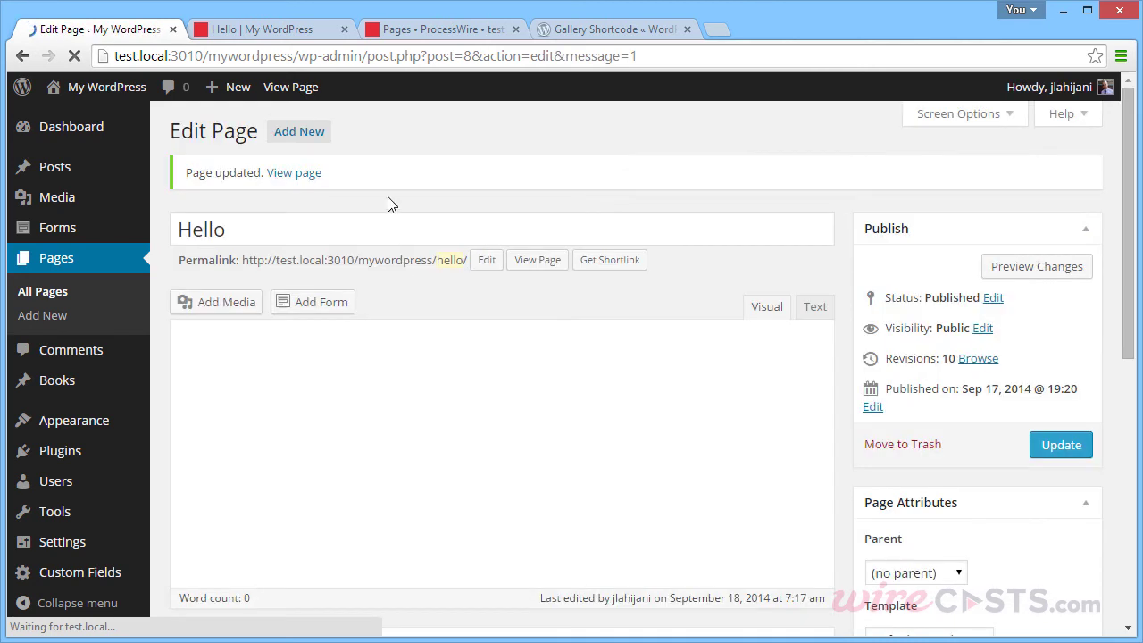
{"action": "left_click", "coordinate": [292, 30]}
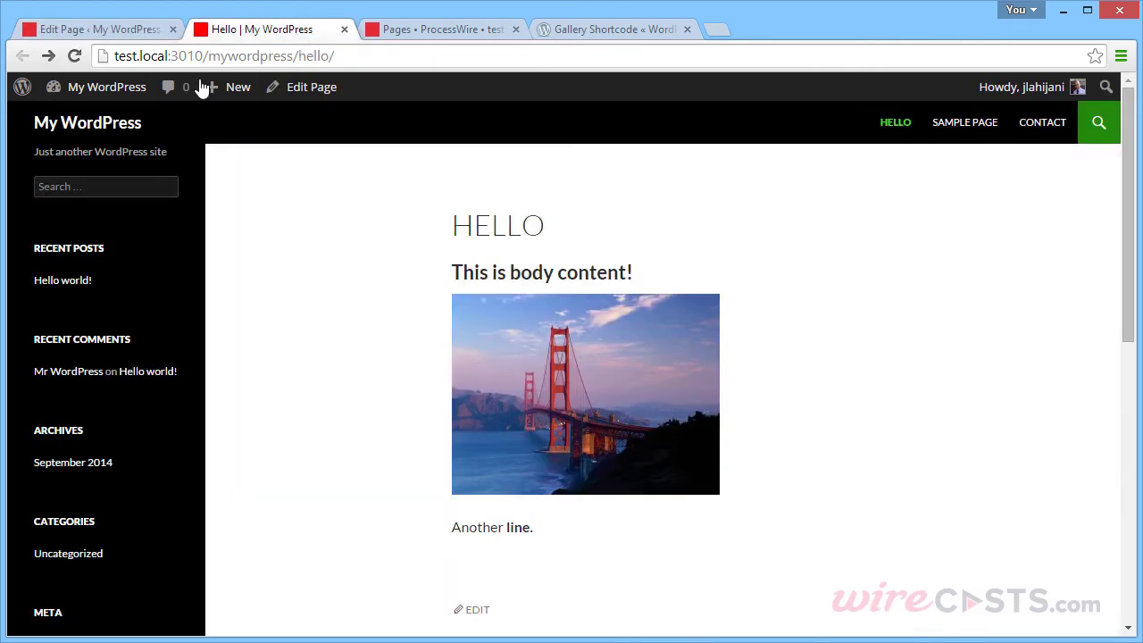
{"action": "left_click", "coordinate": [74, 56]}
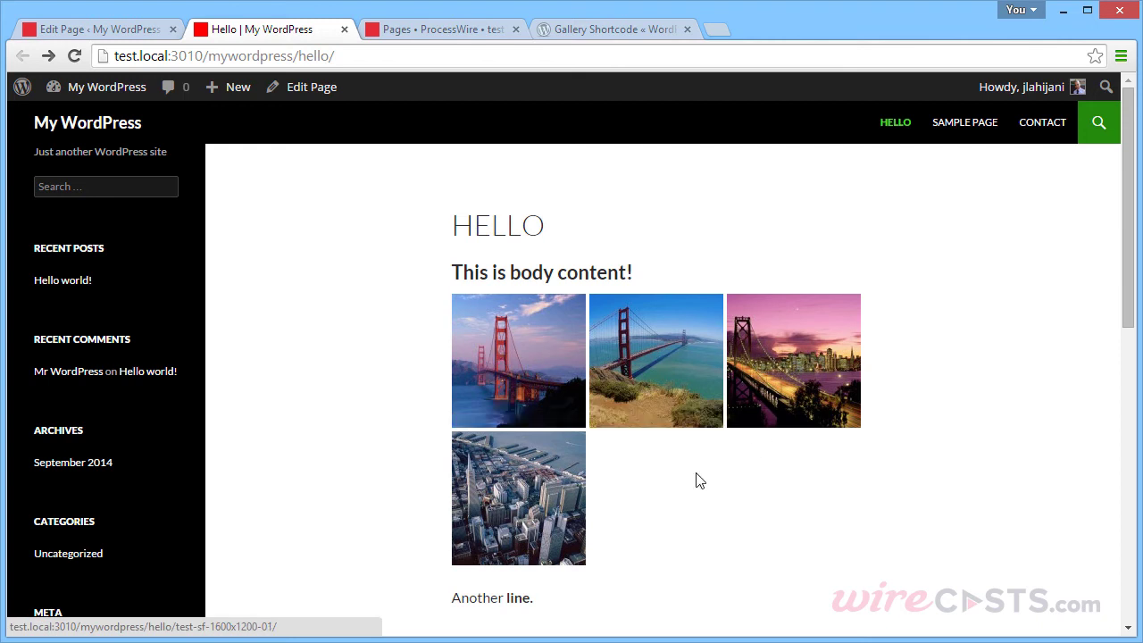
Step: View the attachment pages of test-sf-1600x1200-04 and test-sf-1600x1200-01 from the published gallery, returning to the Hello page after each
{"action": "left_click", "coordinate": [670, 426]}
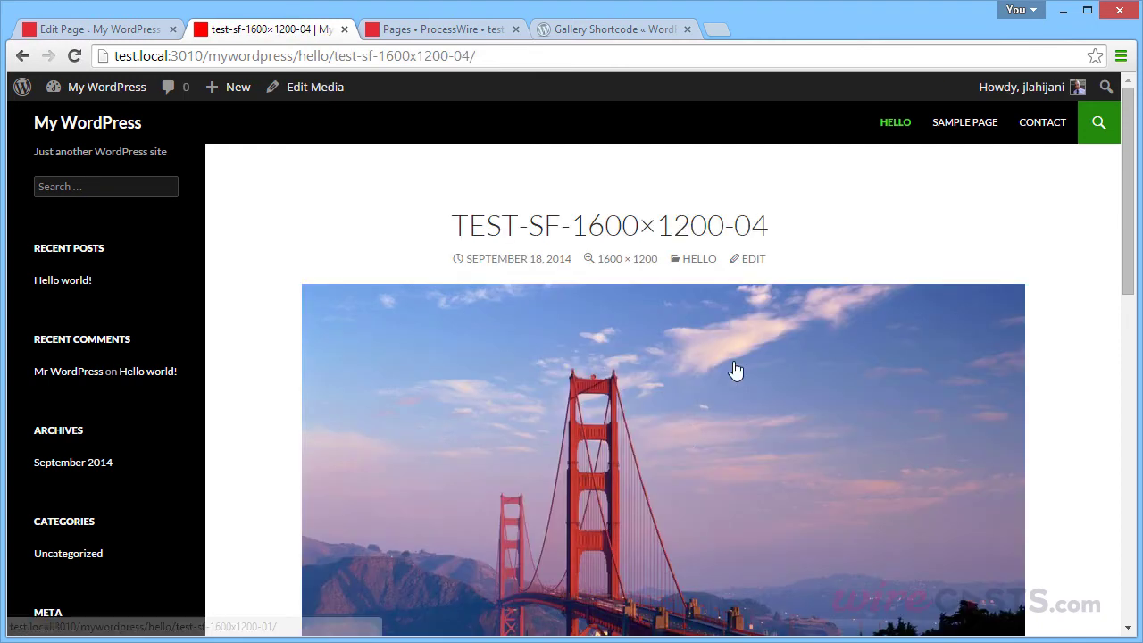
{"action": "scroll", "coordinate": [735, 371], "scroll_direction": "down", "scroll_amount": 4}
{"action": "scroll", "coordinate": [735, 370], "scroll_direction": "up", "scroll_amount": 4}
{"action": "scroll", "coordinate": [735, 370], "scroll_direction": "down", "scroll_amount": 4}
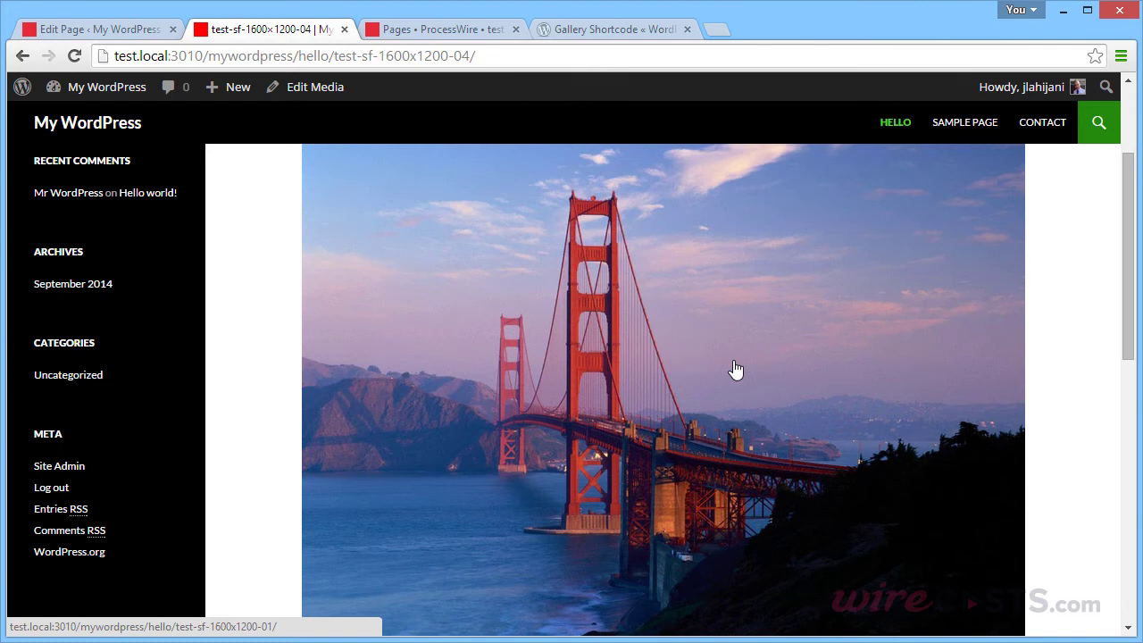
{"action": "scroll", "coordinate": [735, 369], "scroll_direction": "up", "scroll_amount": 4}
{"action": "key", "text": "alt+Left"}
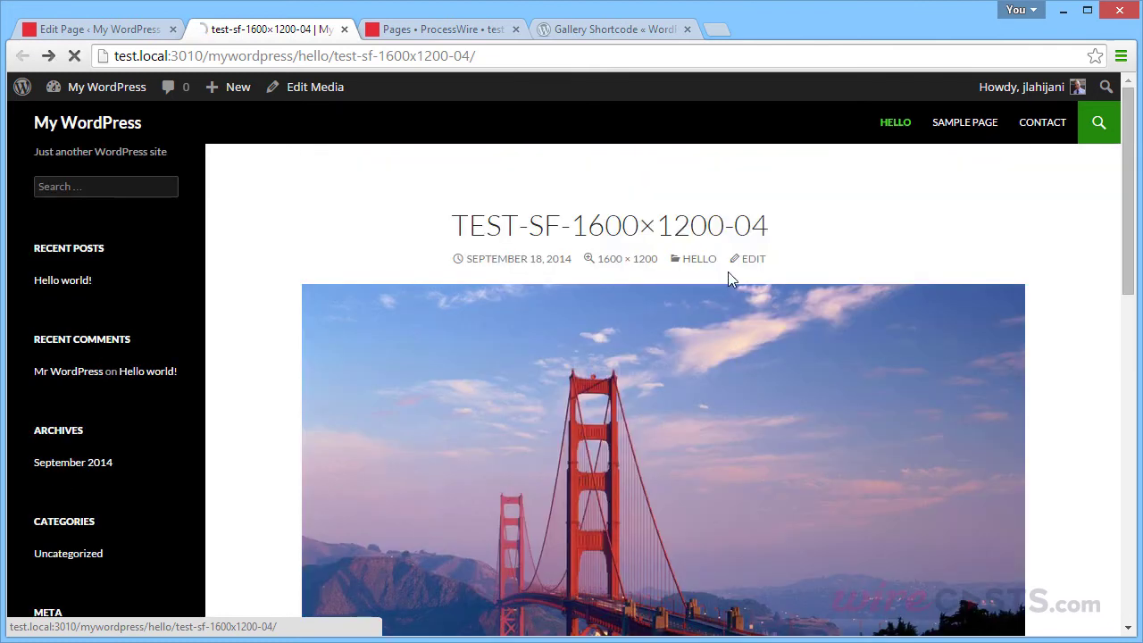
{"action": "left_click", "coordinate": [790, 370]}
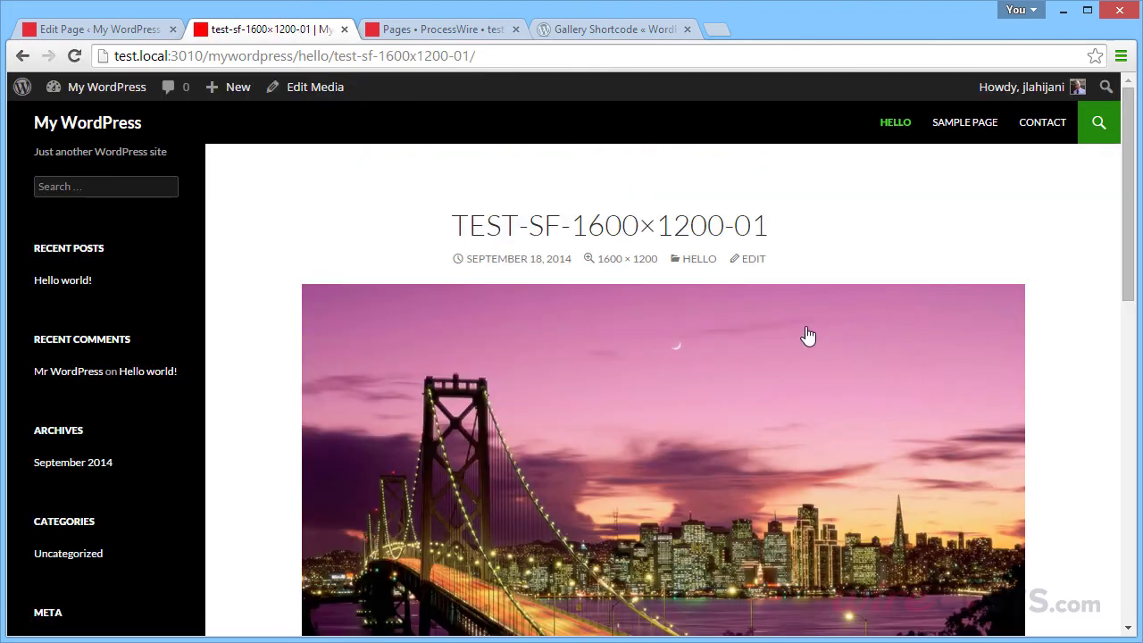
{"action": "key", "text": "alt+Left"}
Step: Switch to the ProcessWire admin and open its Hello page for editing
{"action": "key", "text": "ctrl+Tab"}
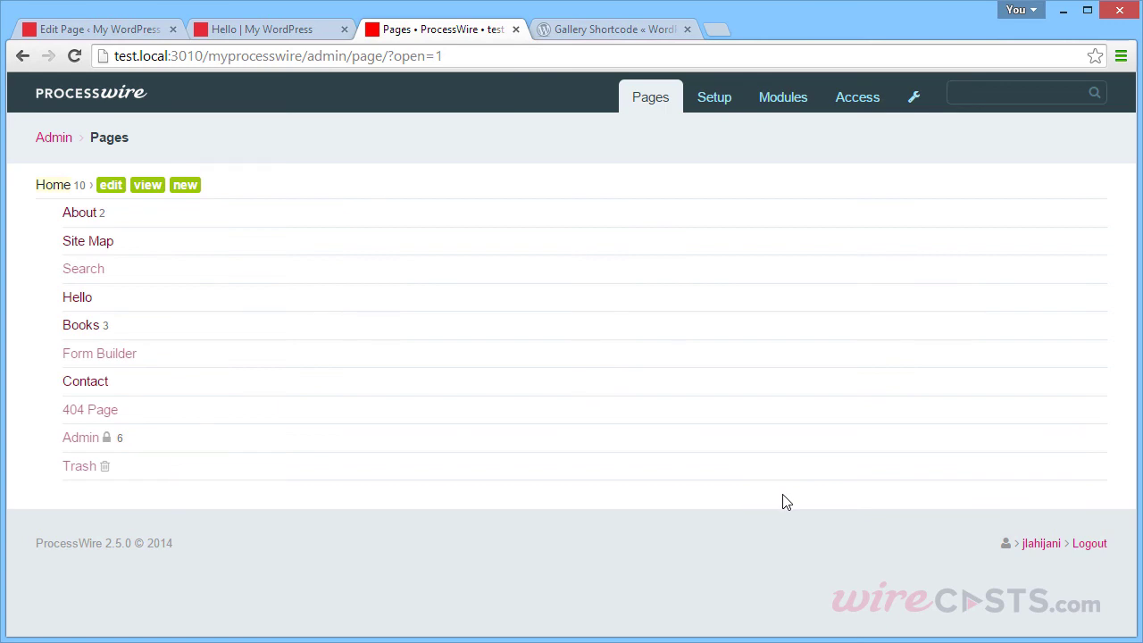
{"action": "left_click", "coordinate": [77, 300]}
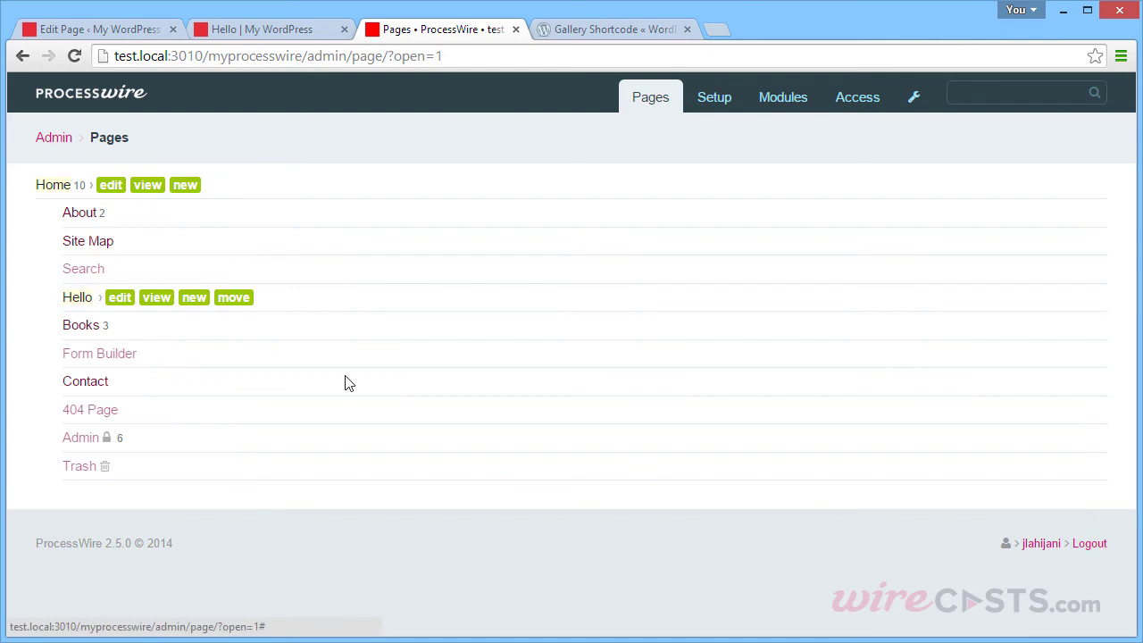
{"action": "left_click", "coordinate": [119, 300]}
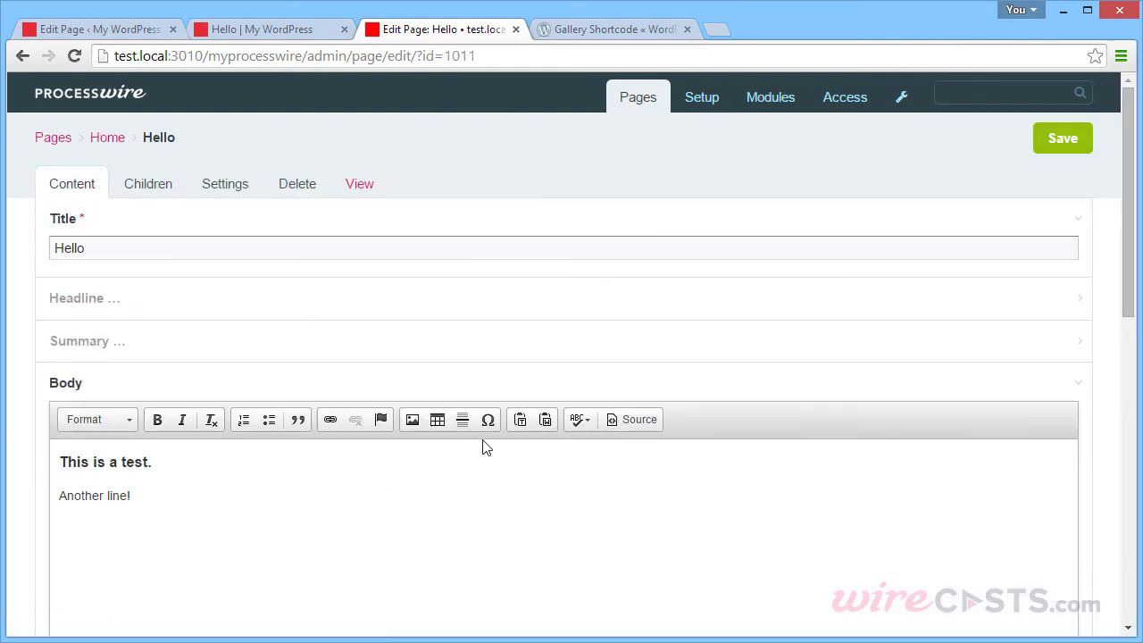
Step: Check which images are available to insert into the Hello page's body, and close the image selection without choosing one
{"action": "scroll", "coordinate": [449, 449], "scroll_direction": "down", "scroll_amount": 2}
{"action": "left_click", "coordinate": [321, 361]}
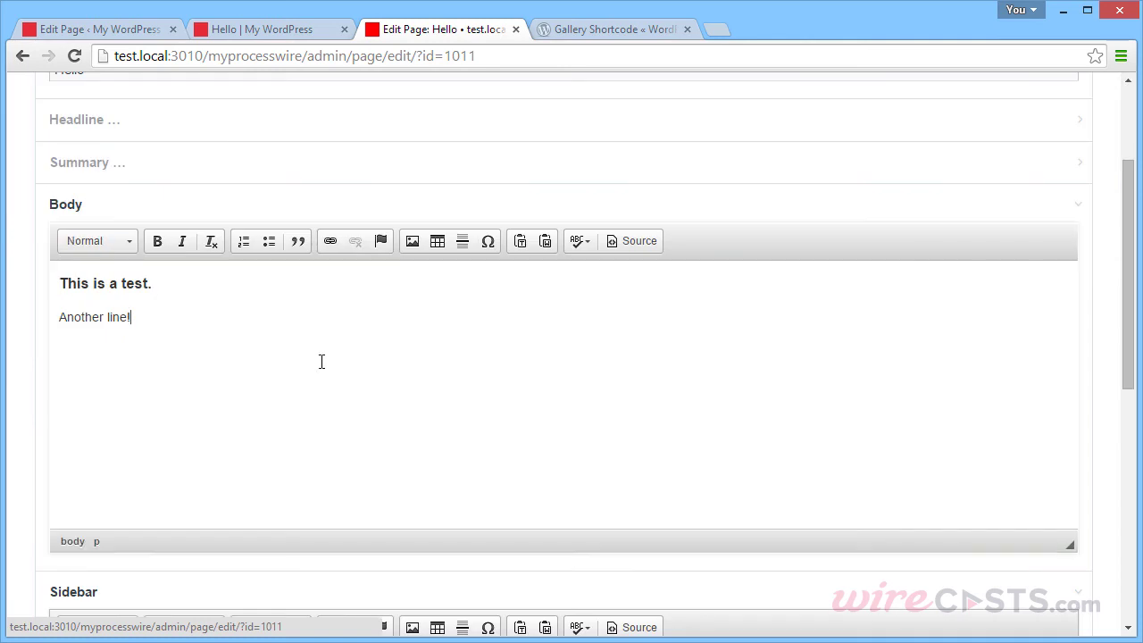
{"action": "left_click", "coordinate": [413, 242]}
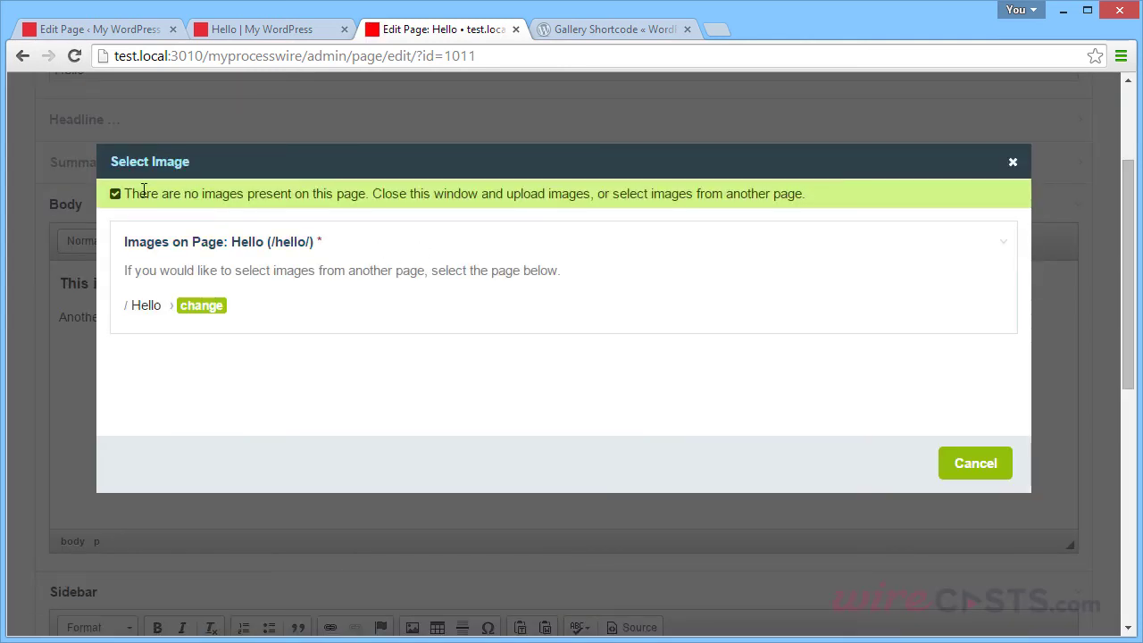
{"action": "left_click_drag", "start_coordinate": [129, 194], "coordinate": [373, 193]}
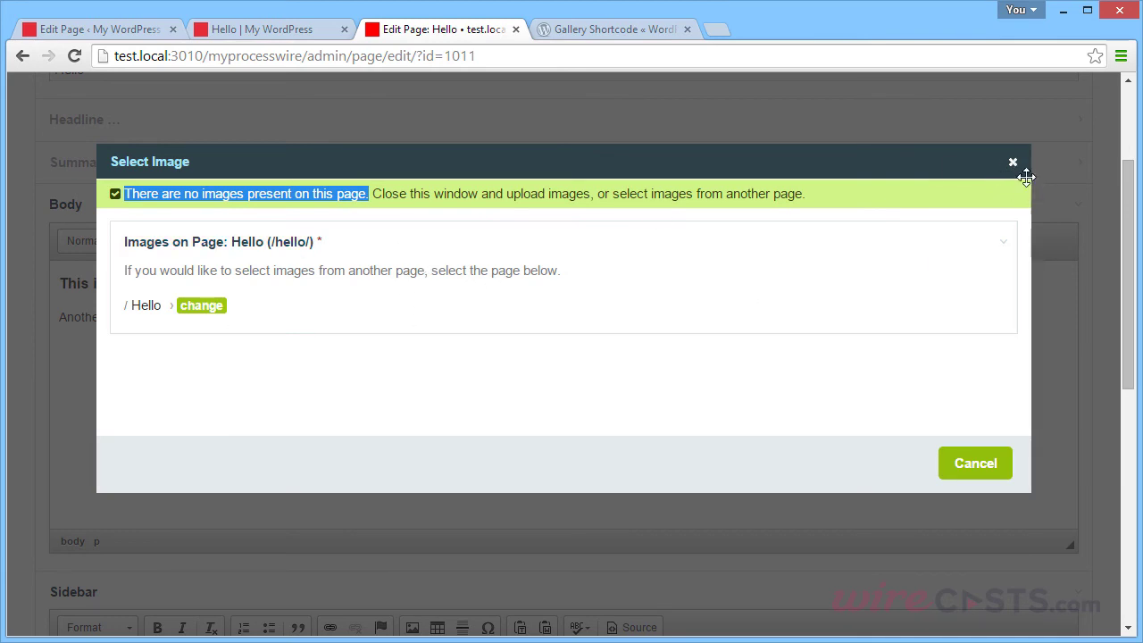
{"action": "left_click", "coordinate": [1013, 162]}
Step: Upload test-sf-1600x1200-01.jpg, -02.jpg, -03.jpg and -04.jpg to the page's Images field
{"action": "scroll", "coordinate": [793, 226], "scroll_direction": "down", "scroll_amount": 2}
{"action": "scroll", "coordinate": [773, 224], "scroll_direction": "down", "scroll_amount": 4}
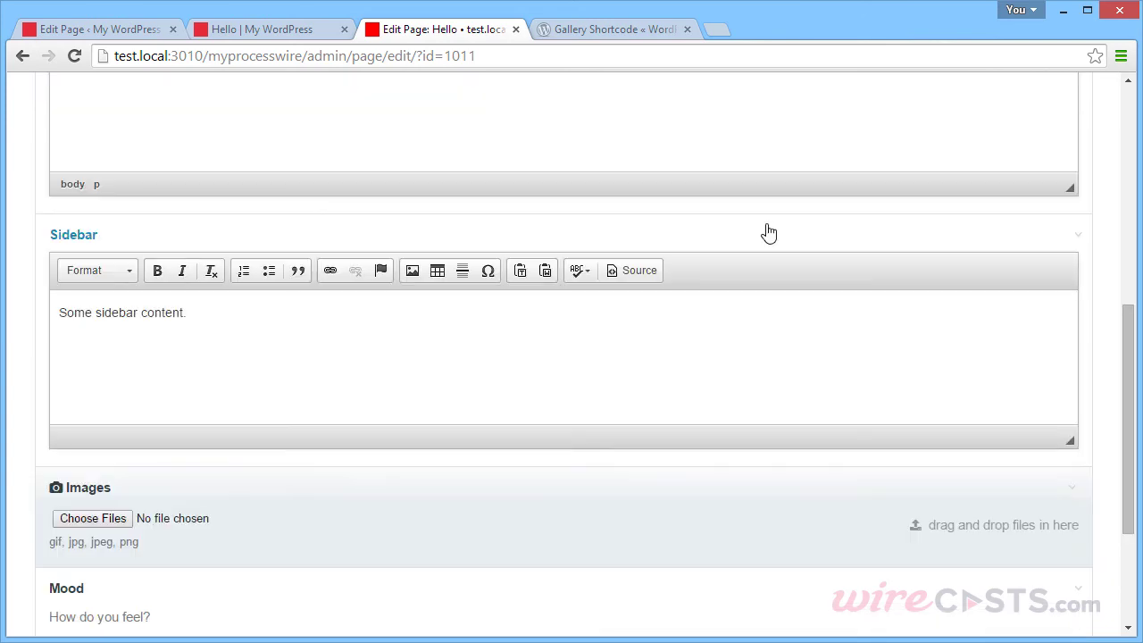
{"action": "left_click", "coordinate": [200, 342]}
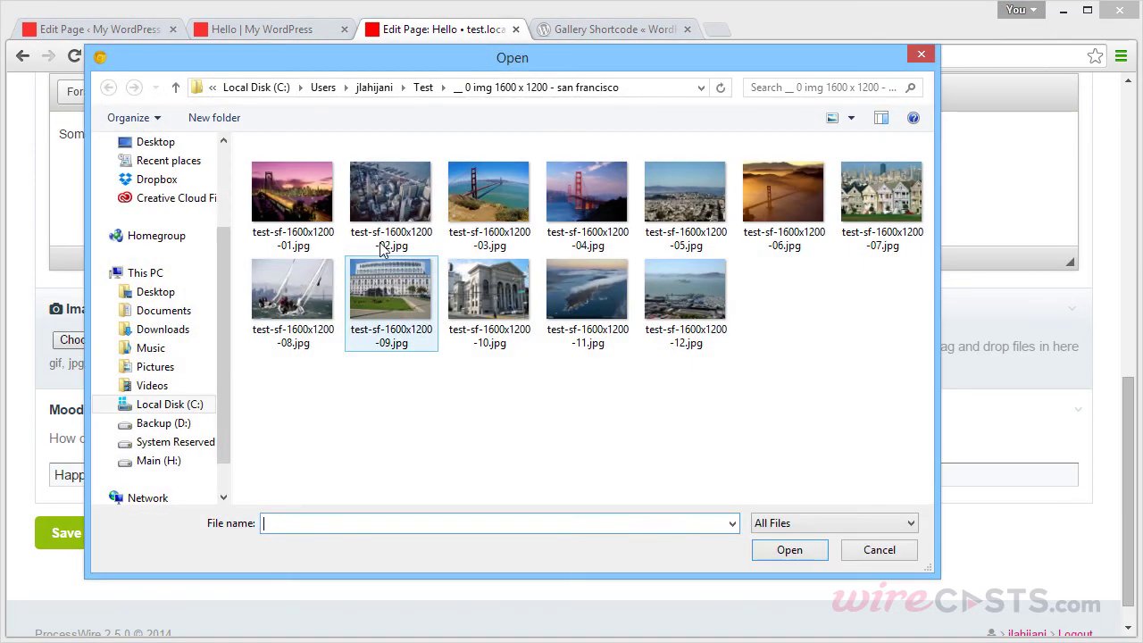
{"action": "left_click", "coordinate": [319, 202]}
{"action": "left_click", "coordinate": [397, 207], "text": "ctrl"}
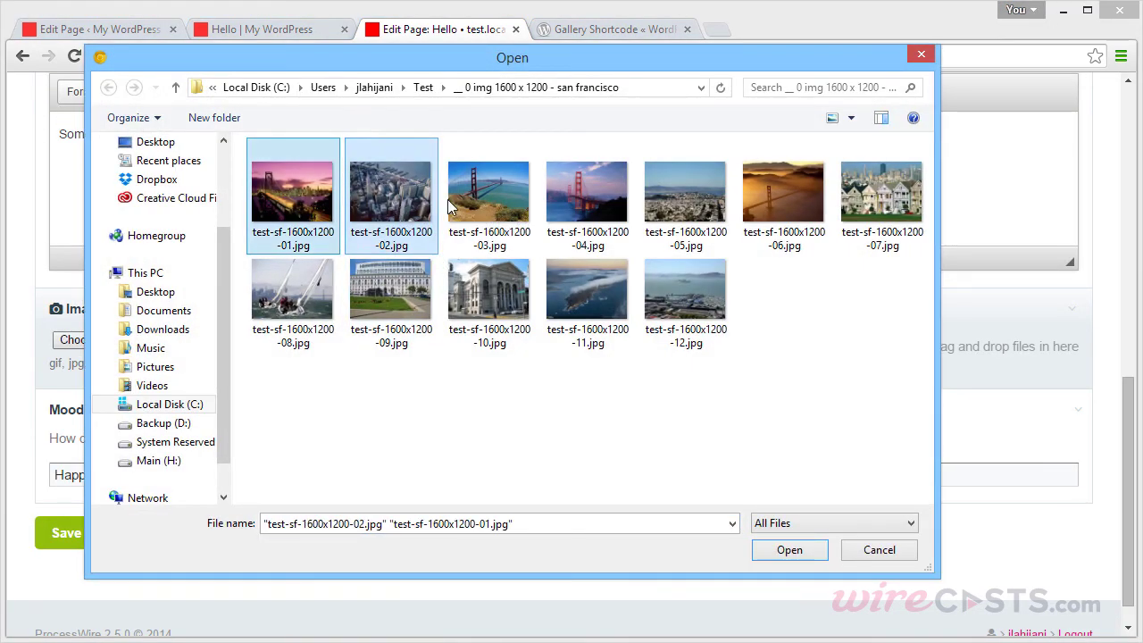
{"action": "left_click", "coordinate": [470, 204], "text": "ctrl"}
{"action": "left_click", "coordinate": [586, 205], "text": "ctrl"}
{"action": "left_click", "coordinate": [789, 542]}
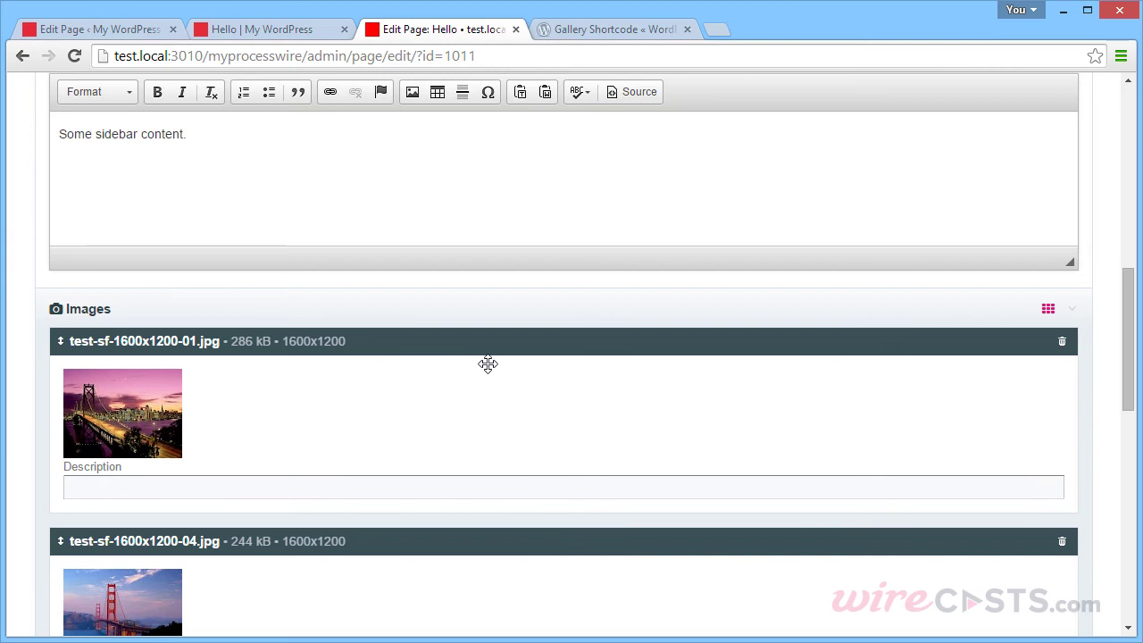
Step: Compare the thumbnail grid and detailed list views of the uploaded images, ending on the thumbnail grid
{"action": "left_click", "coordinate": [1049, 310]}
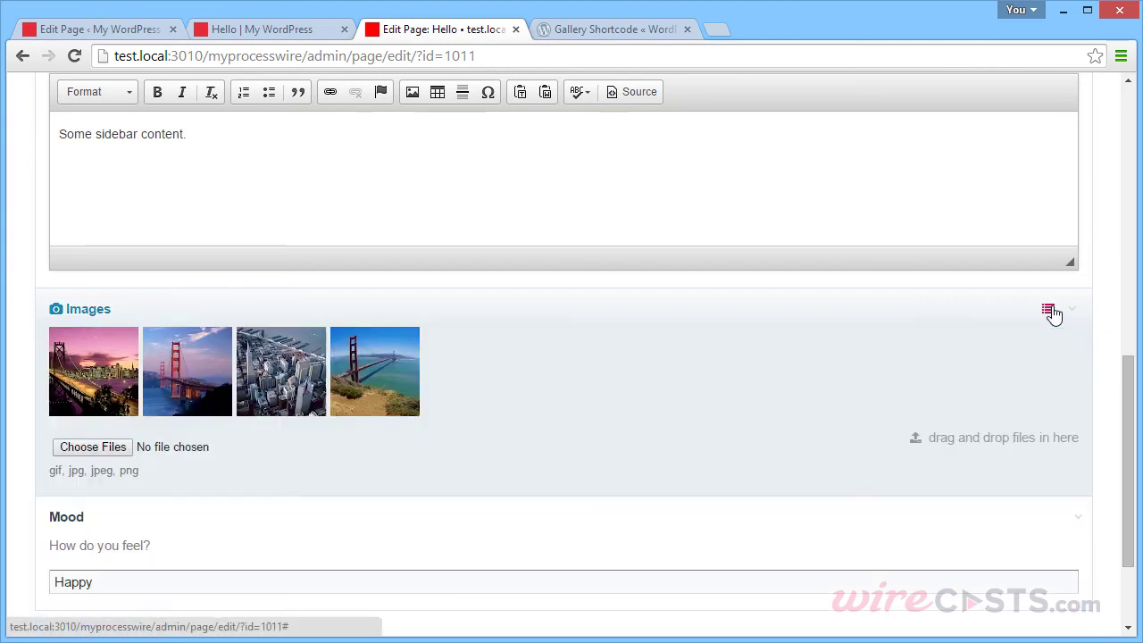
{"action": "left_click", "coordinate": [1049, 310]}
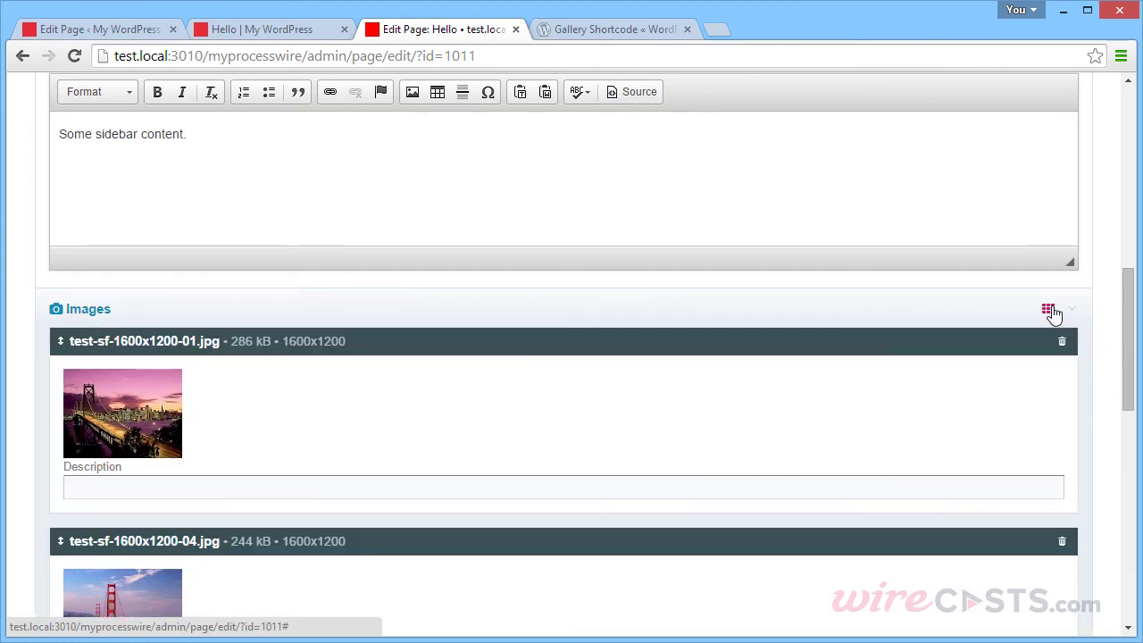
{"action": "left_click", "coordinate": [1049, 310]}
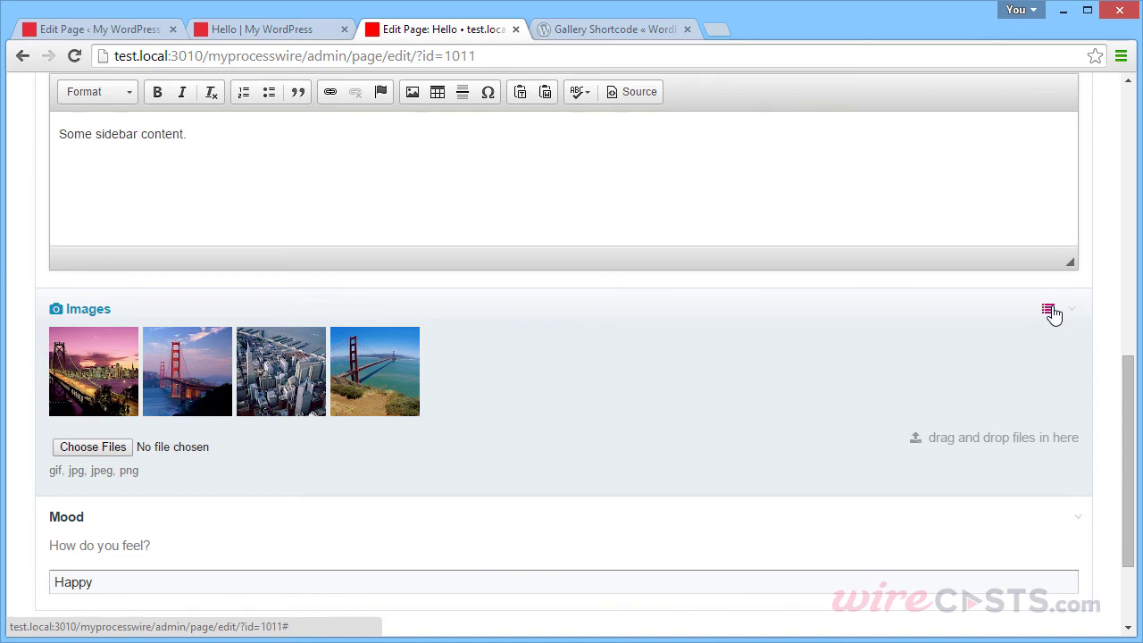
{"action": "left_click", "coordinate": [1049, 309]}
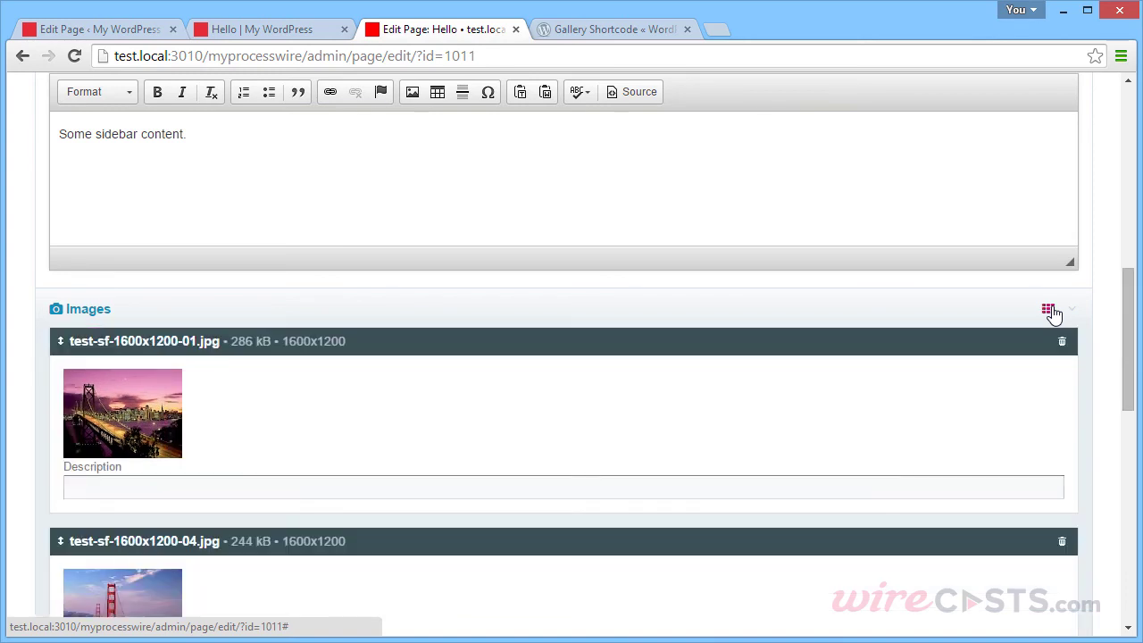
{"action": "left_click", "coordinate": [1049, 310]}
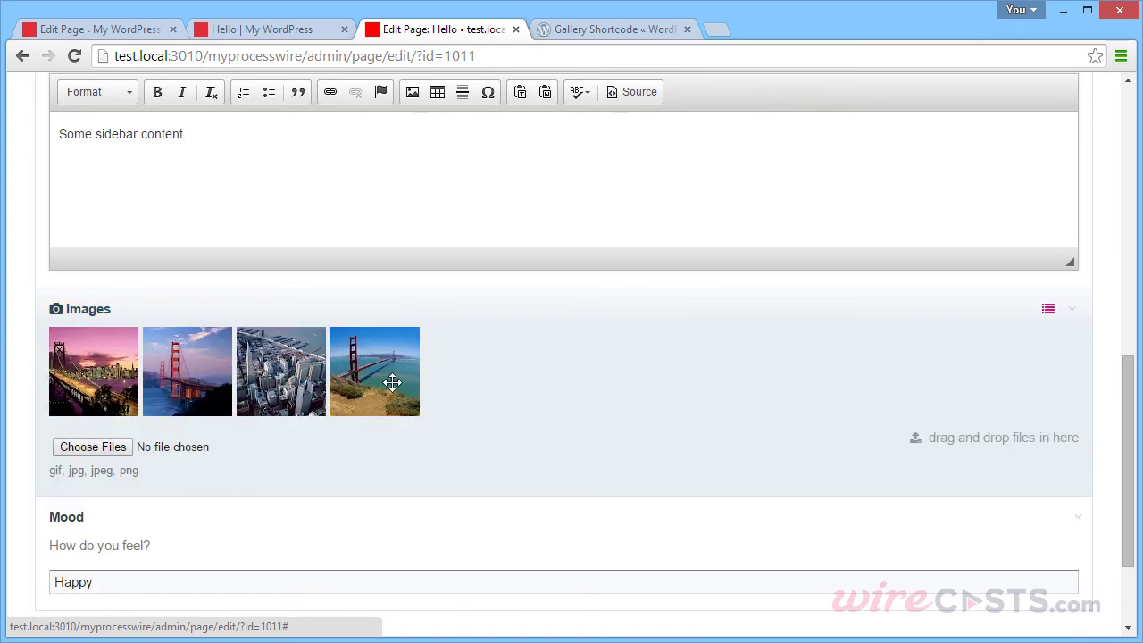
Step: Add an empty line below the body's "This is a test." heading and choose test-sf-1600x1200-01.jpg as the image for it
{"action": "scroll", "coordinate": [273, 388], "scroll_direction": "up", "scroll_amount": 2}
{"action": "scroll", "coordinate": [358, 423], "scroll_direction": "up", "scroll_amount": 4}
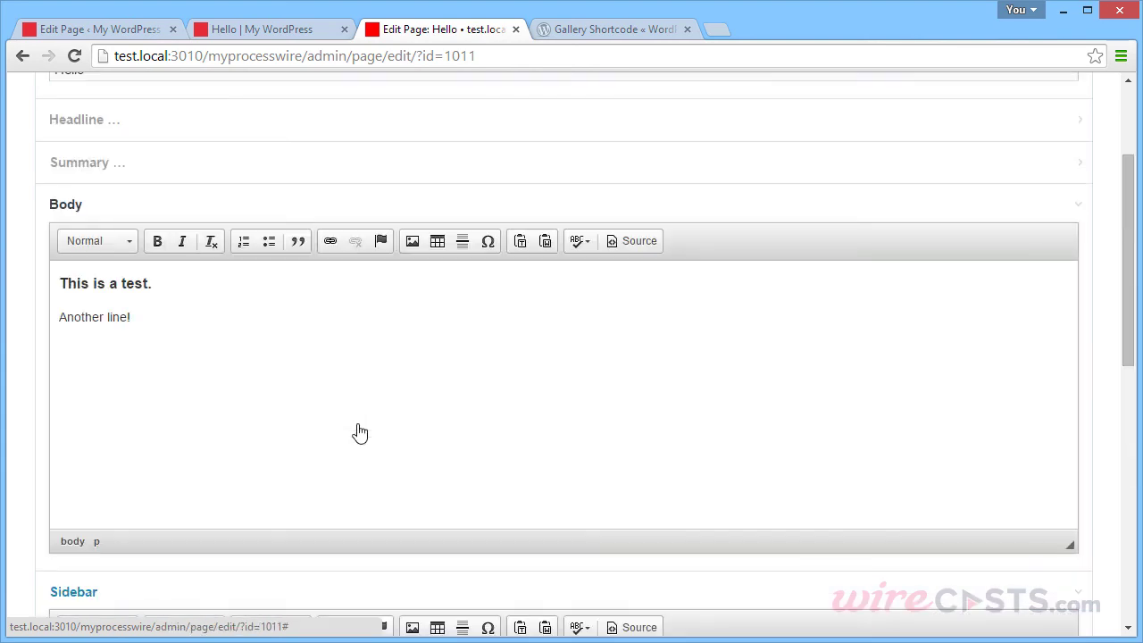
{"action": "left_click", "coordinate": [271, 289]}
{"action": "key", "text": "Return"}
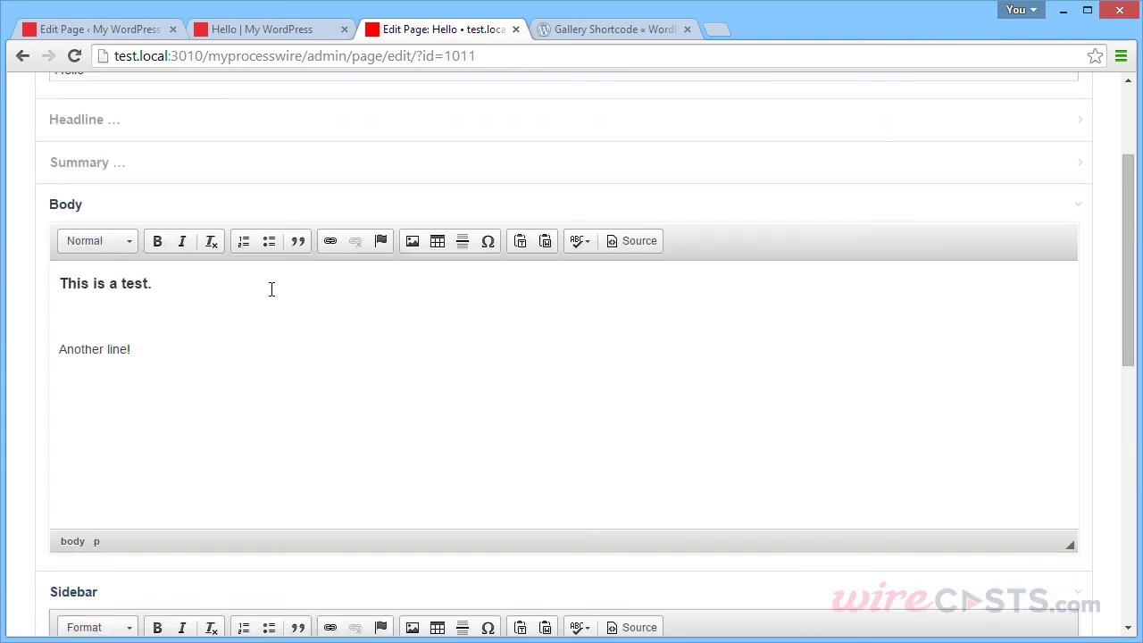
{"action": "left_click", "coordinate": [409, 246]}
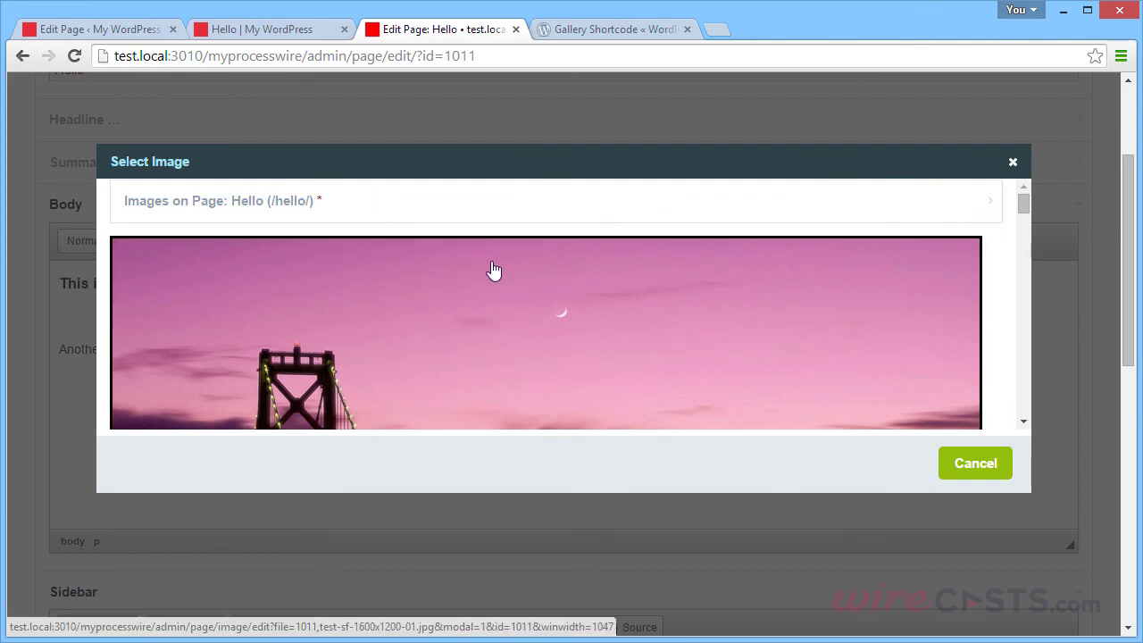
{"action": "left_click", "coordinate": [539, 214]}
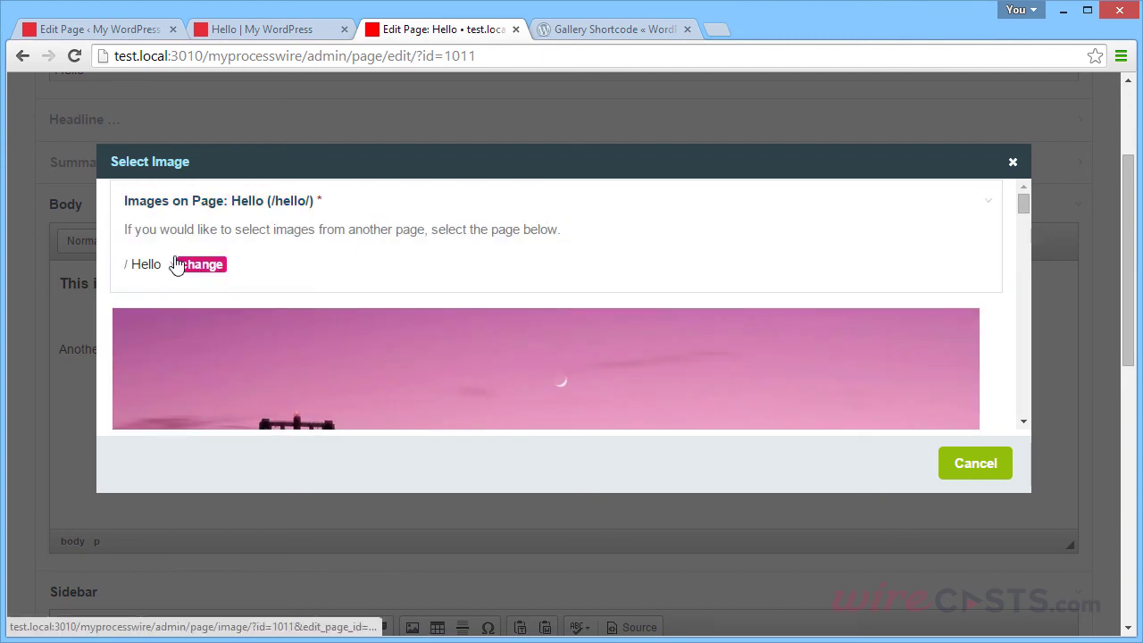
{"action": "left_click", "coordinate": [462, 208]}
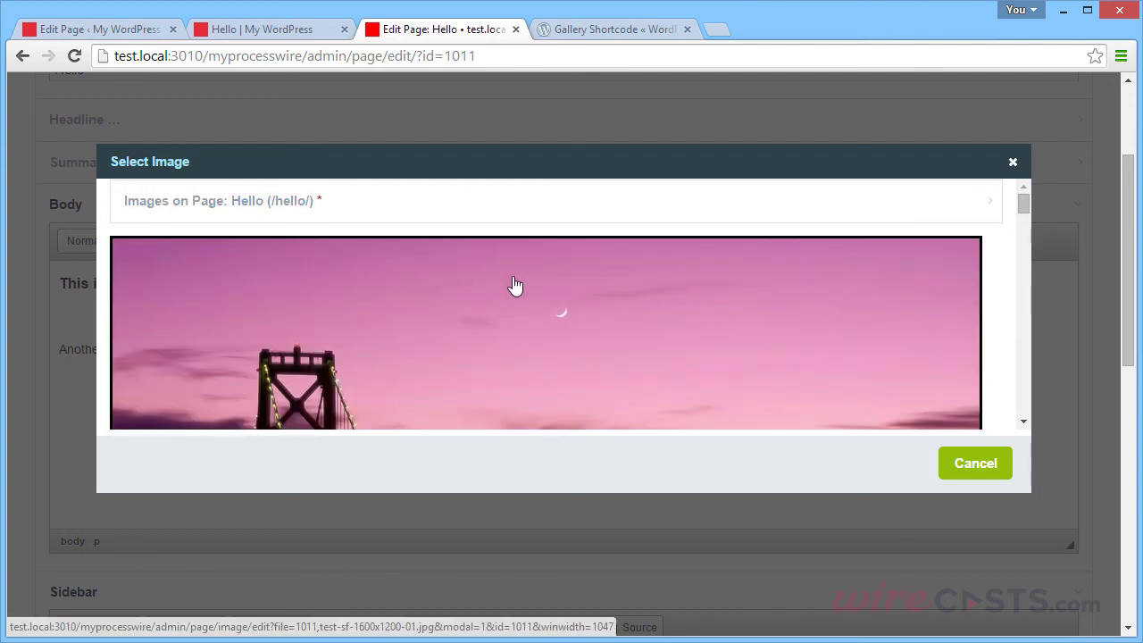
{"action": "left_click", "coordinate": [415, 304]}
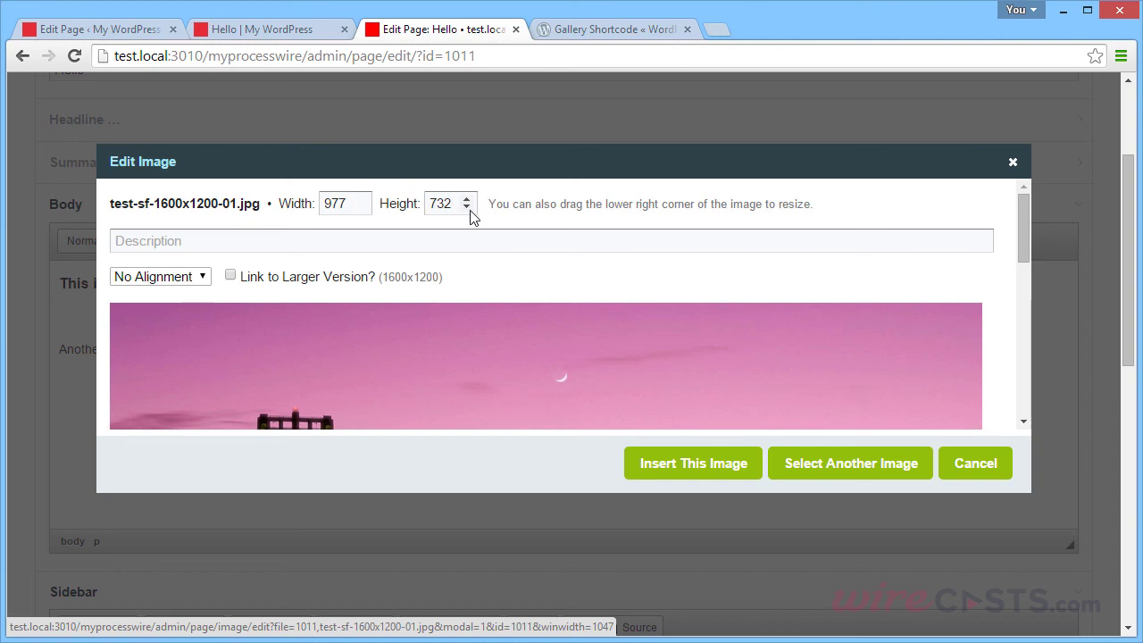
Step: Insert the chosen image into the body at a width of 700 with a link to its larger version
{"action": "double_click", "coordinate": [351, 204]}
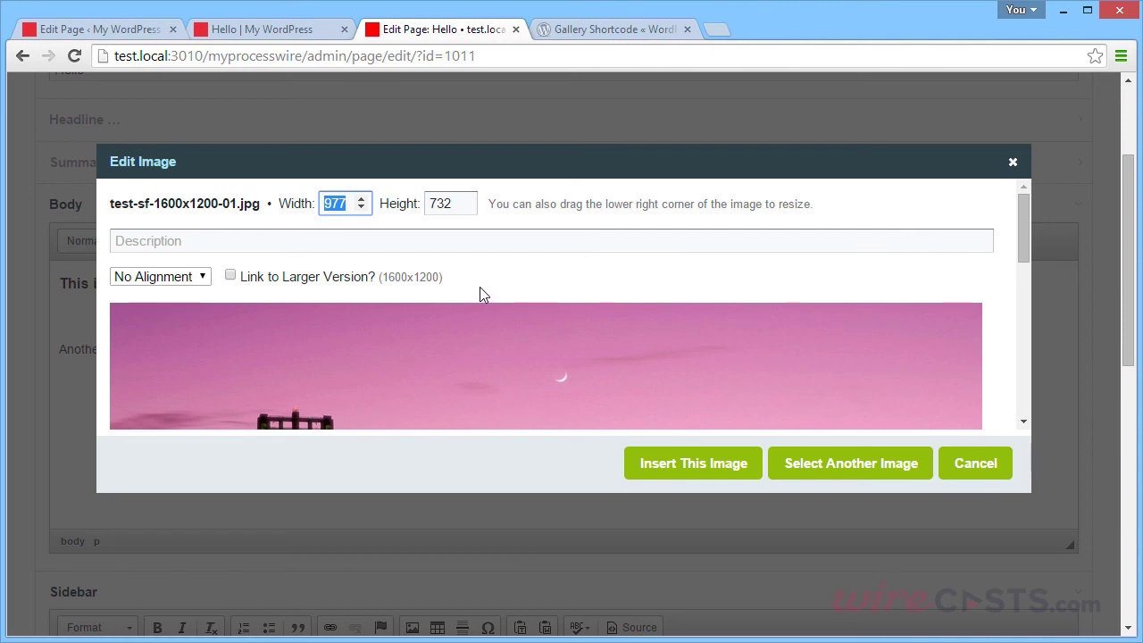
{"action": "type", "text": "700"}
{"action": "key", "text": "Tab"}
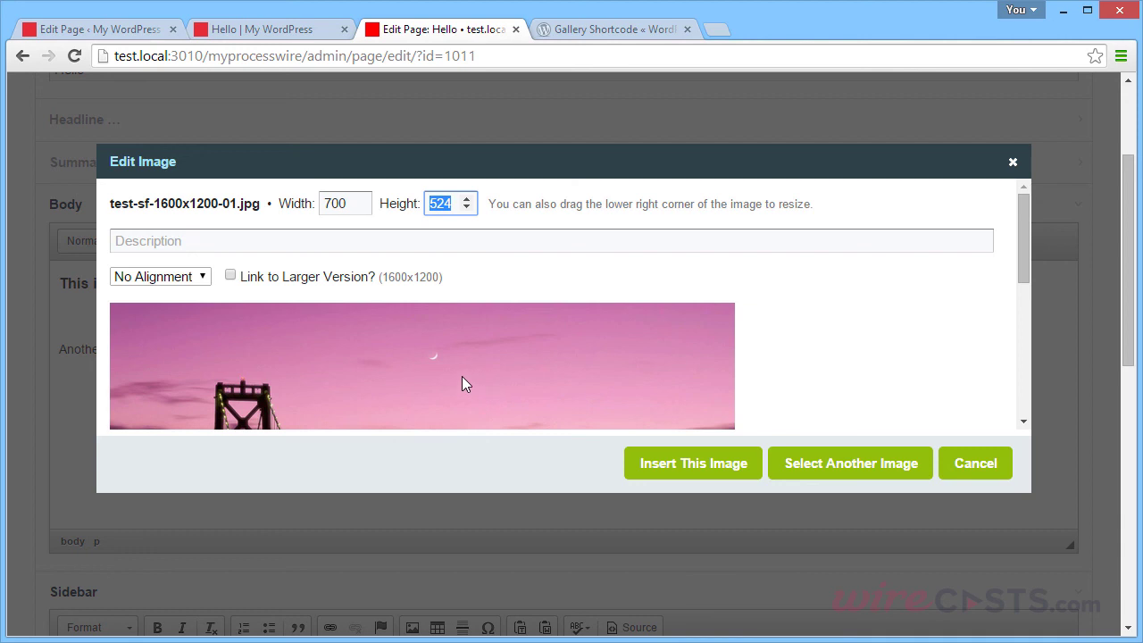
{"action": "left_click", "coordinate": [332, 280]}
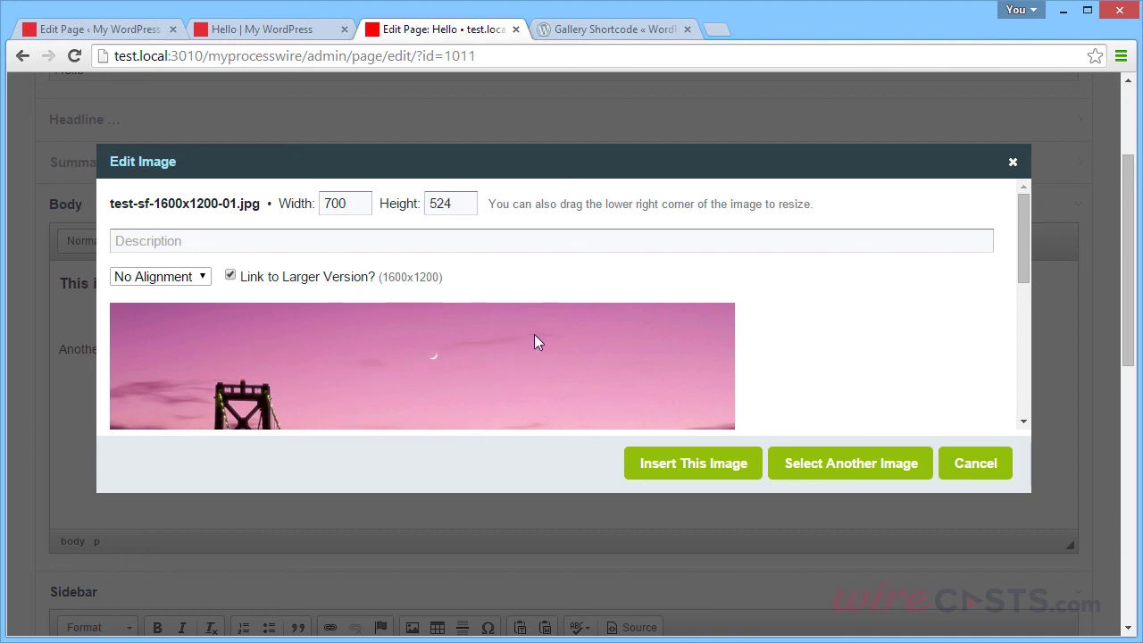
{"action": "left_click", "coordinate": [697, 472]}
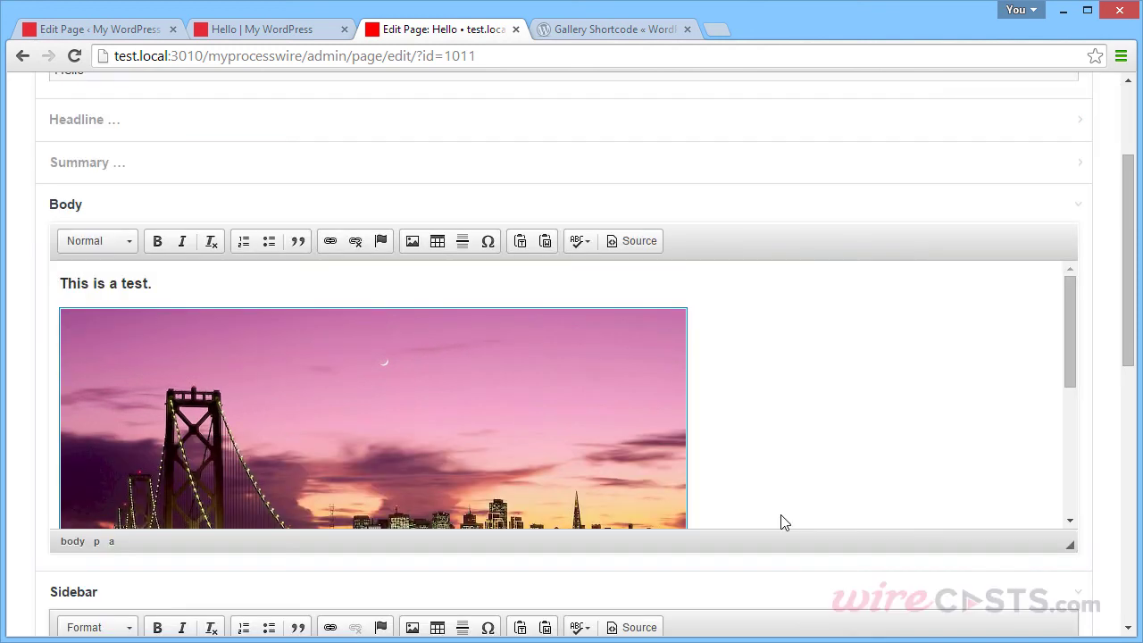
Step: Deselect the inserted image and save the Hello page
{"action": "left_click", "coordinate": [668, 390]}
{"action": "left_click", "coordinate": [851, 396]}
{"action": "scroll", "coordinate": [1074, 211], "scroll_direction": "up", "scroll_amount": 3}
{"action": "left_click", "coordinate": [1065, 142]}
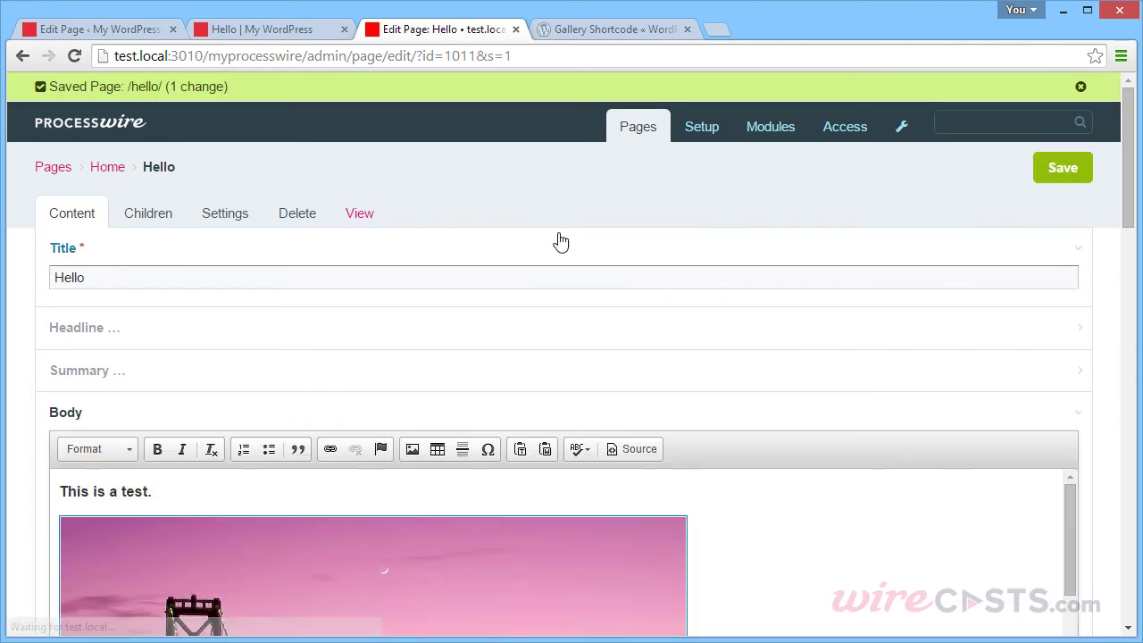
Step: Open the published Hello page in a new tab and view the inserted image
{"action": "middle_click", "coordinate": [373, 224]}
{"action": "left_click", "coordinate": [601, 36]}
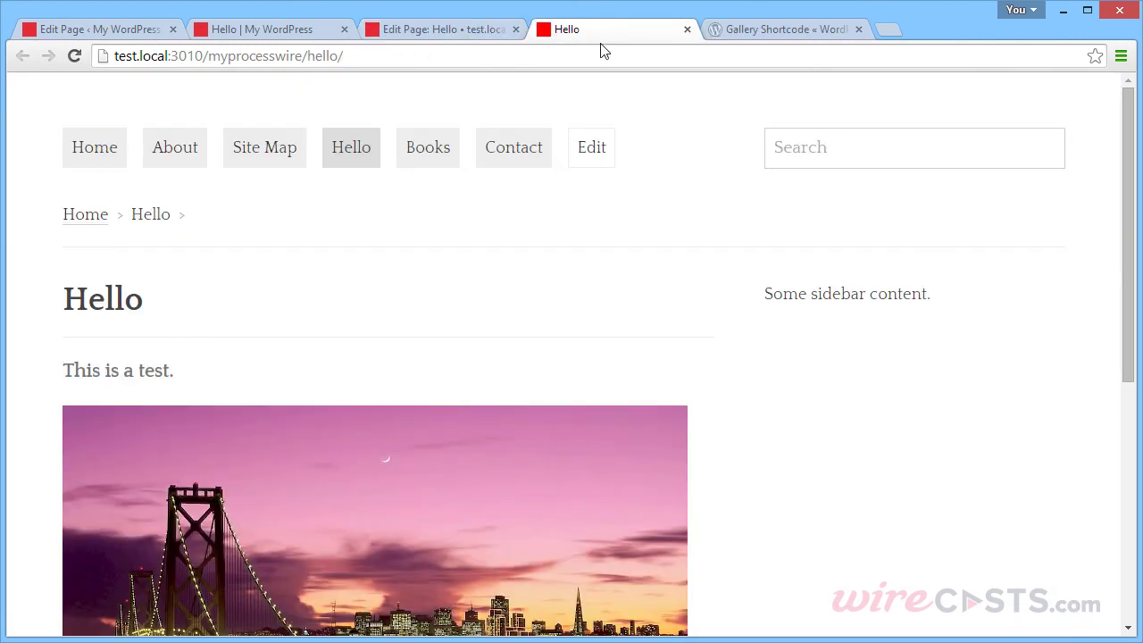
{"action": "scroll", "coordinate": [777, 202], "scroll_direction": "down", "scroll_amount": 2}
{"action": "scroll", "coordinate": [437, 321], "scroll_direction": "down", "scroll_amount": 2}
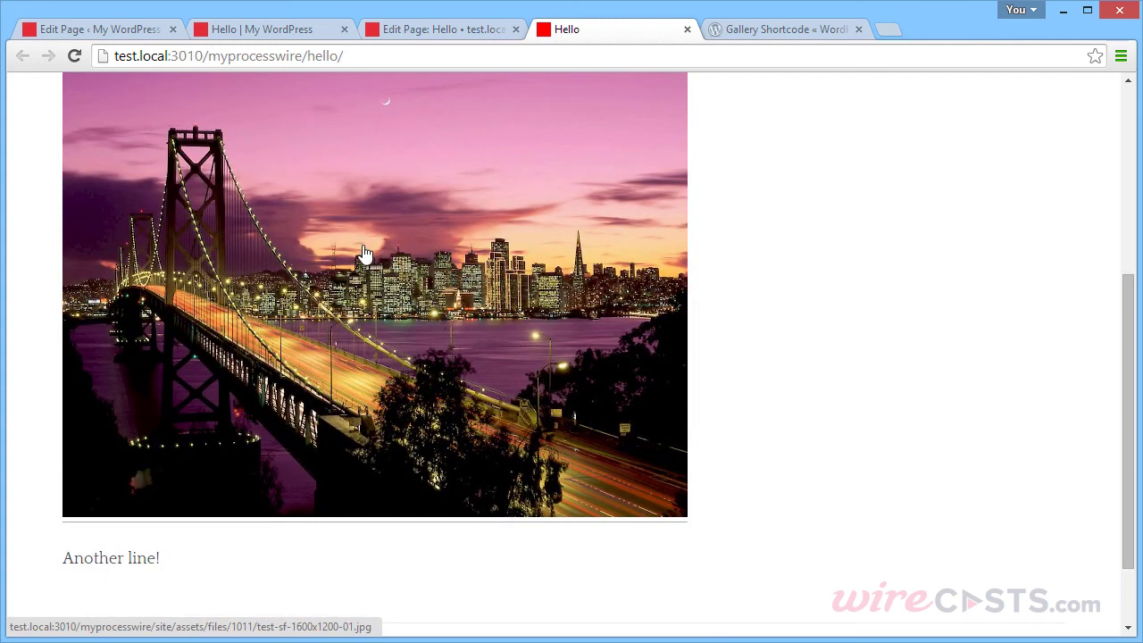
Step: Inspect the published image's markup and resized source file, close the inspector and return to the Hello page editor
{"action": "right_click", "coordinate": [284, 220]}
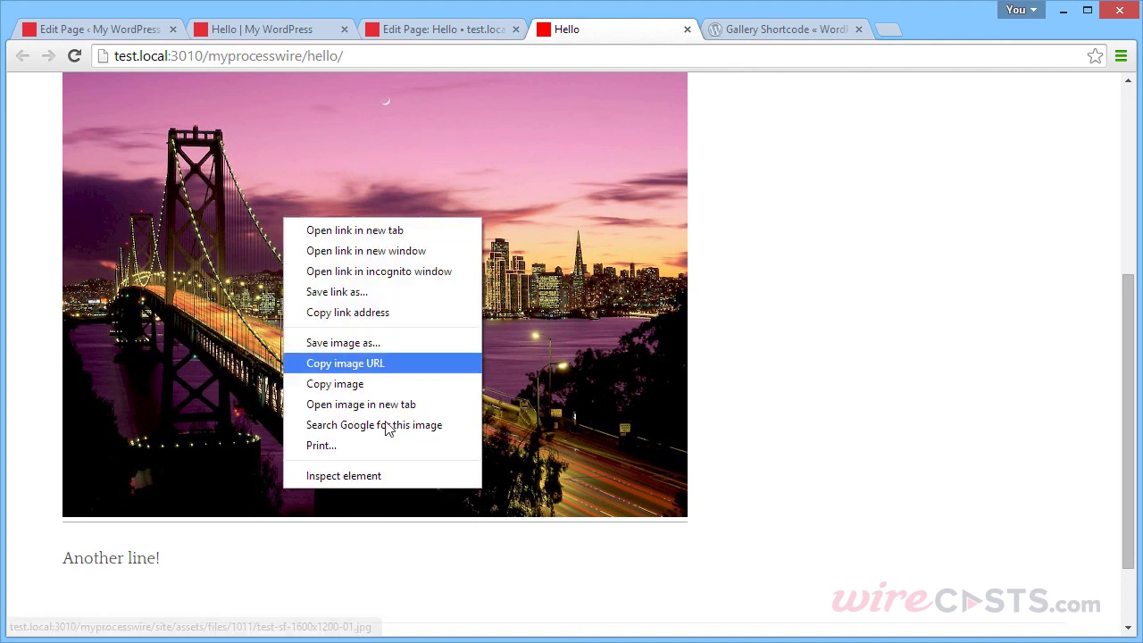
{"action": "left_click", "coordinate": [384, 477]}
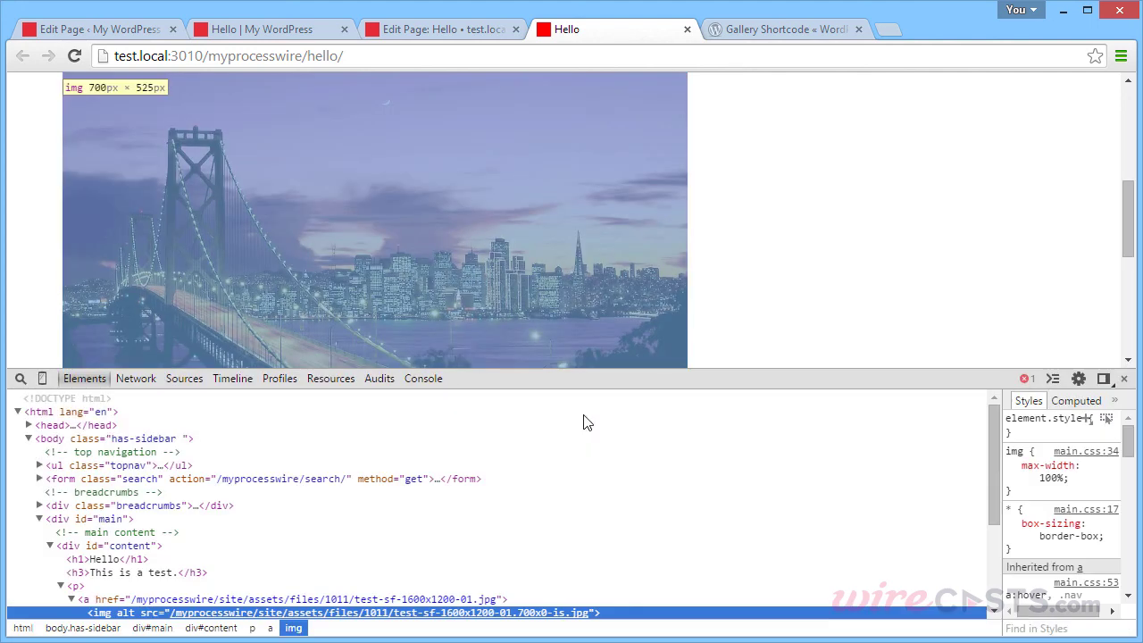
{"action": "left_click_drag", "start_coordinate": [991, 459], "coordinate": [993, 494]}
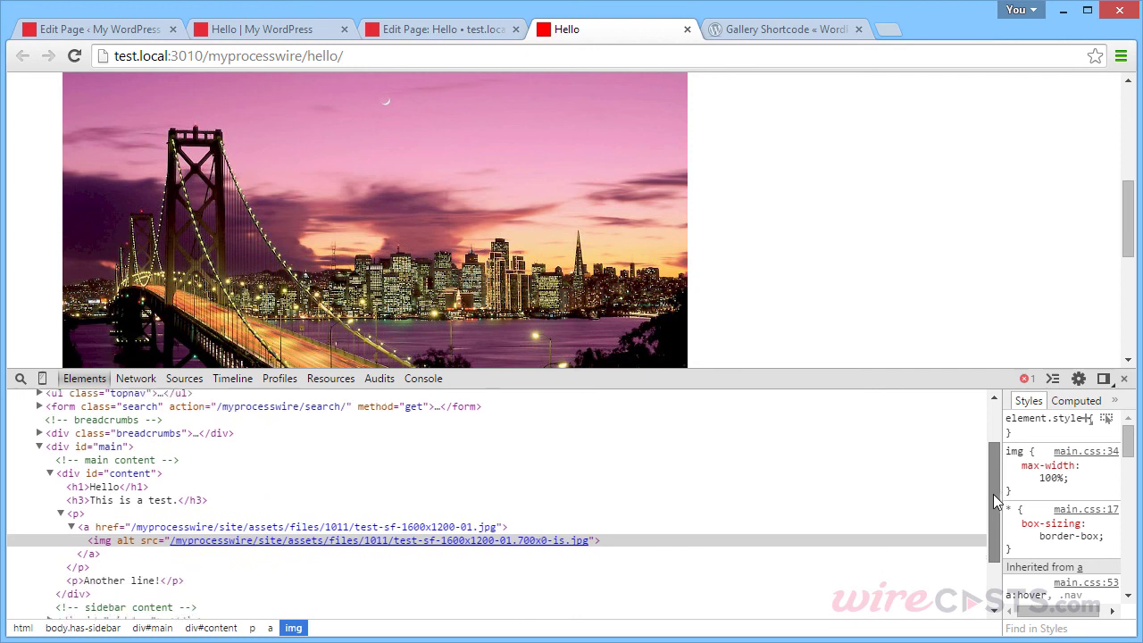
{"action": "mouse_move", "coordinate": [193, 536]}
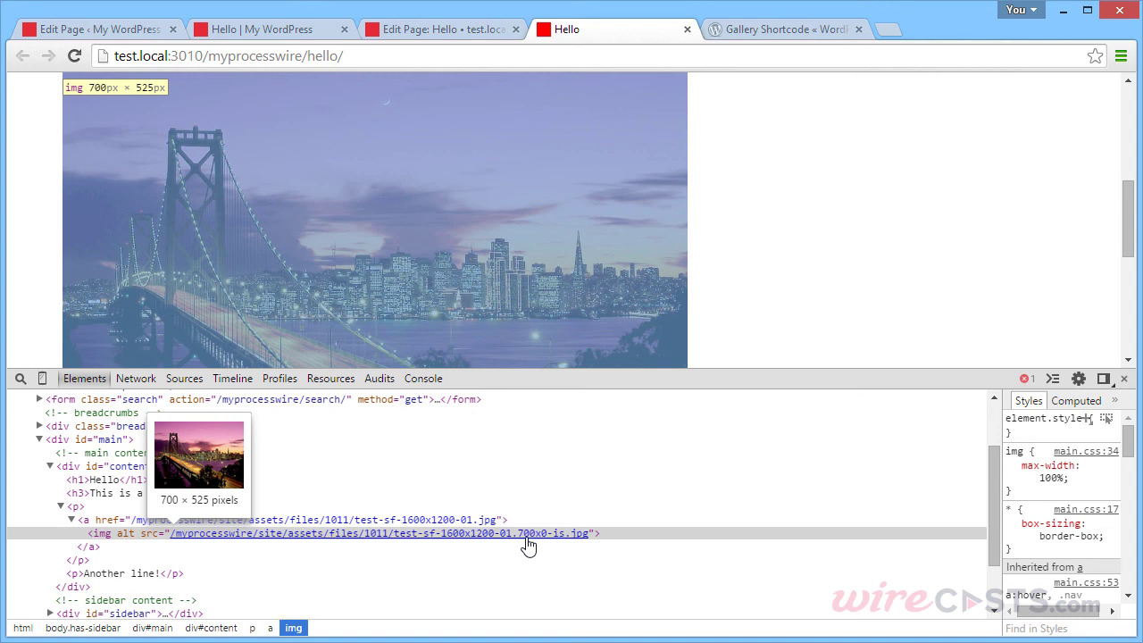
{"action": "key", "text": "F12"}
{"action": "left_click", "coordinate": [490, 32]}
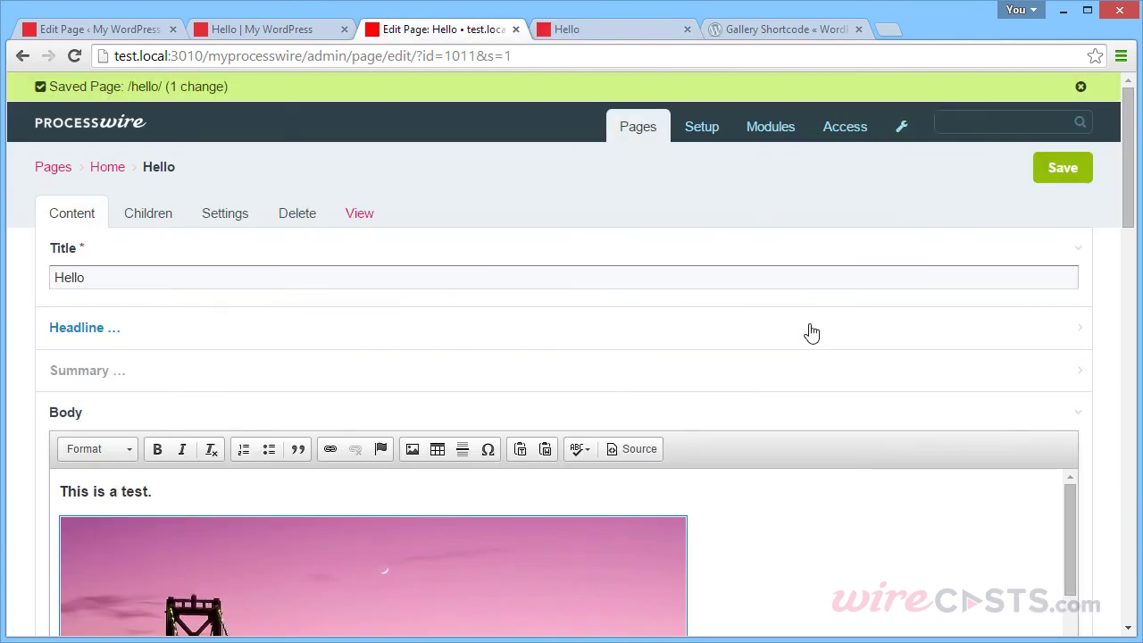